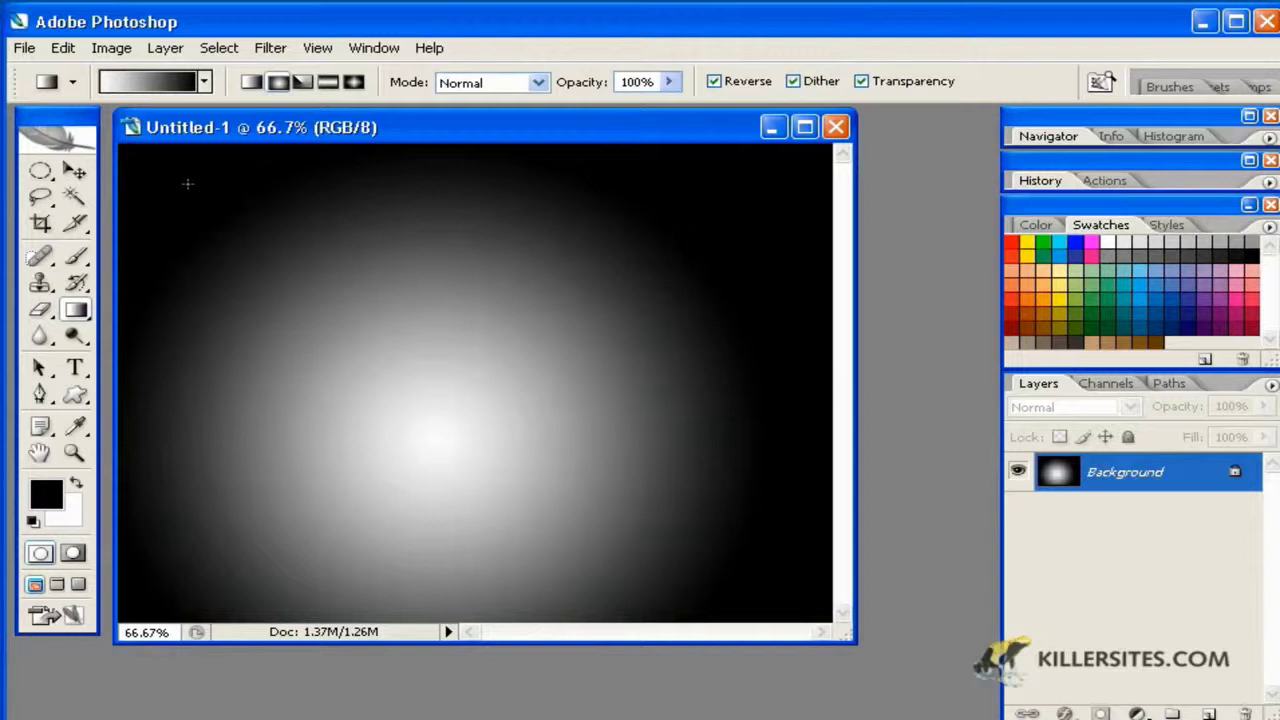
Step: Choose the Red, Green gradient preset in the Gradient Editor and accept it
left_click(165, 92)
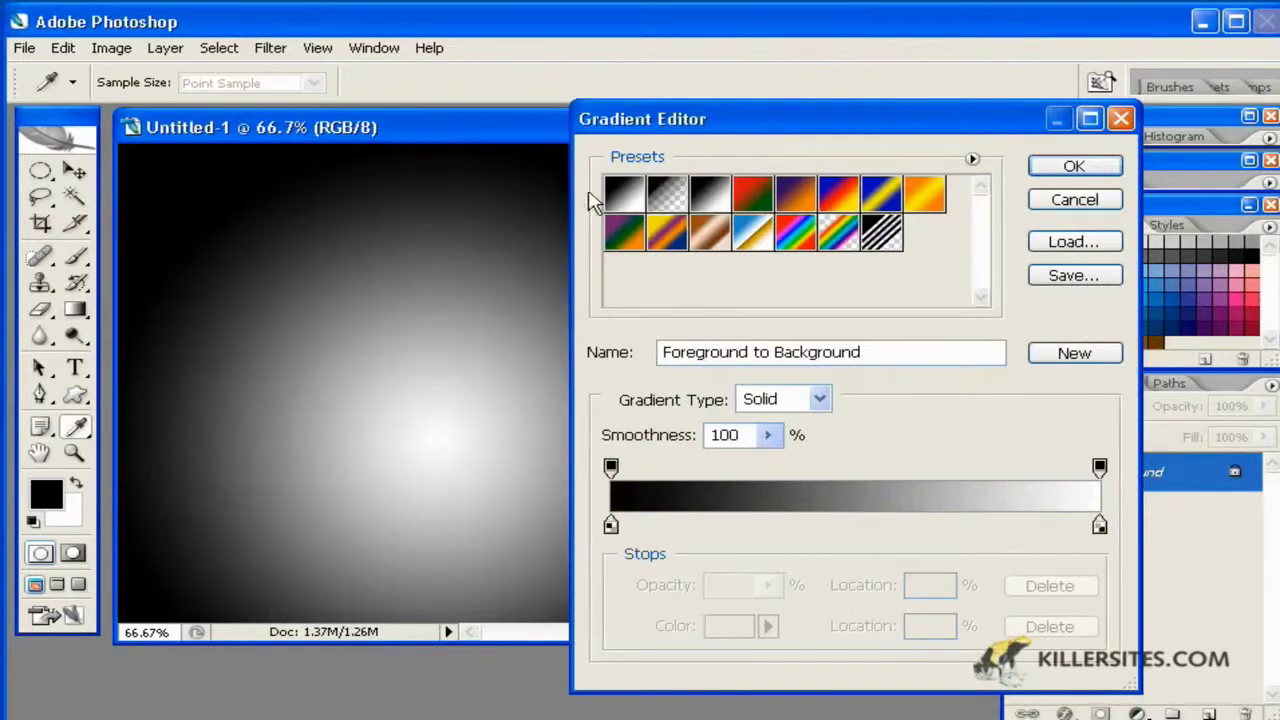
left_click_drag(846, 123, 1140, 101)
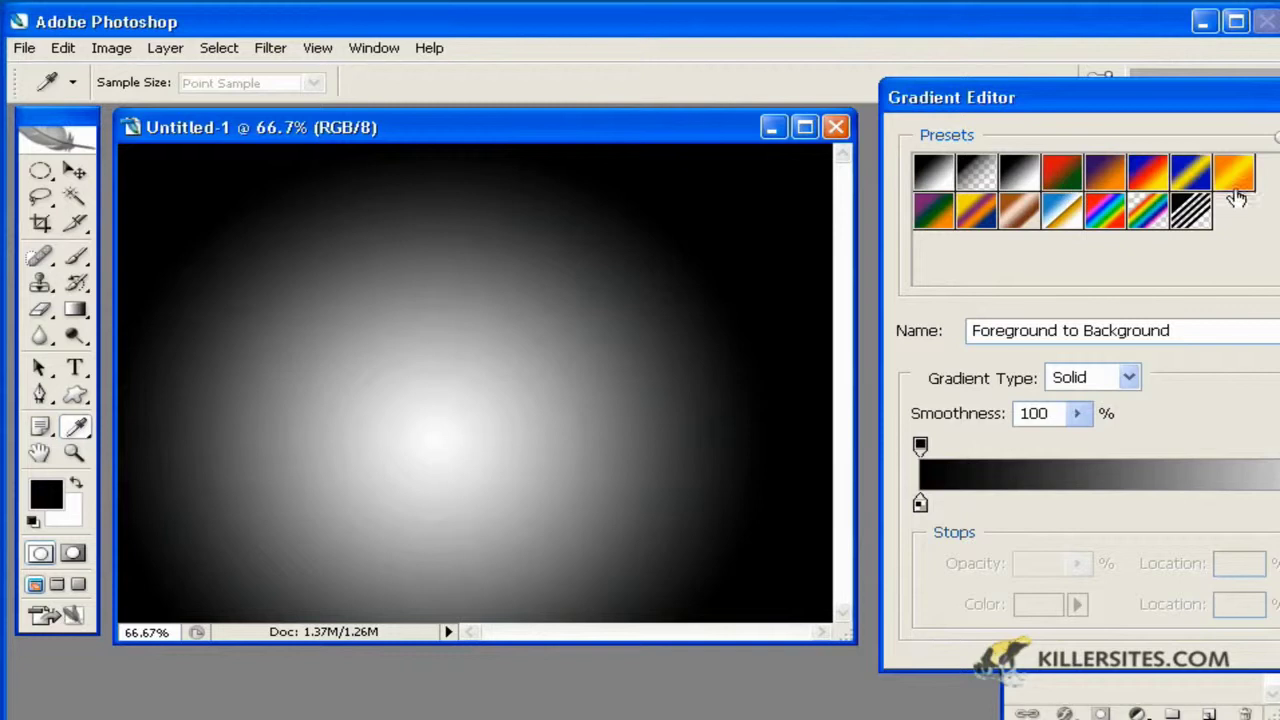
left_click(1065, 178)
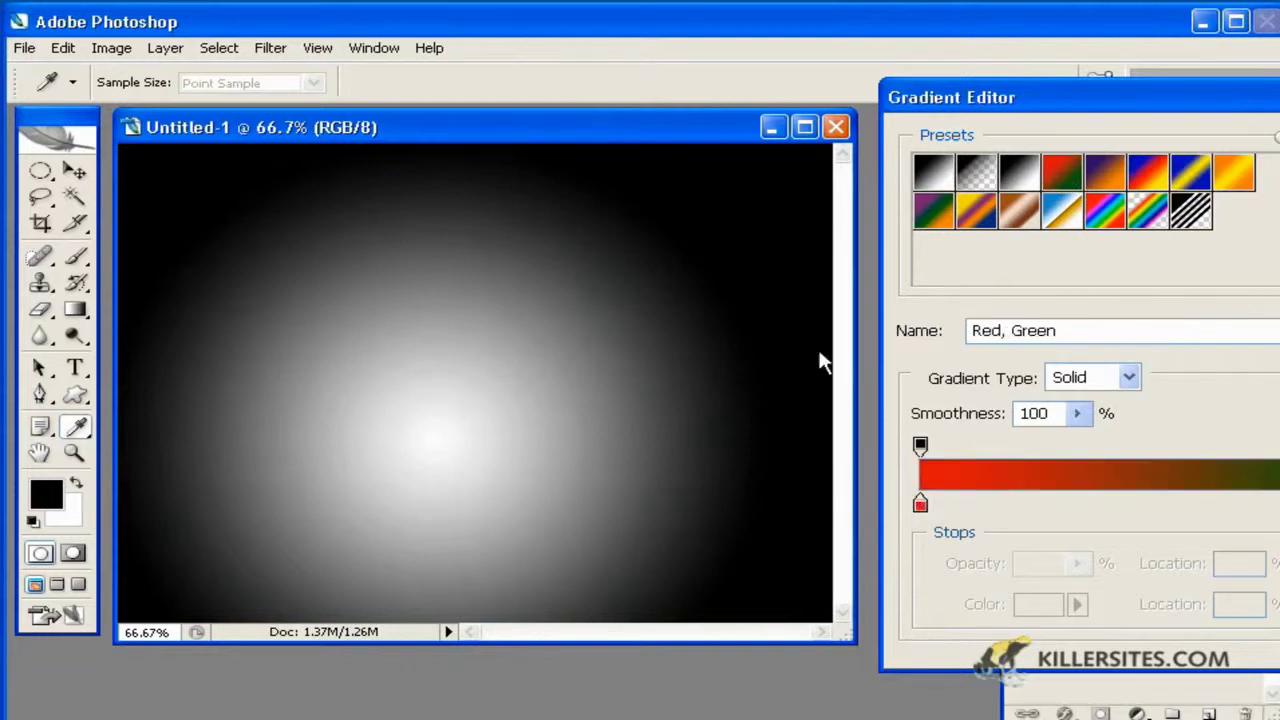
key("g")
key("Return")
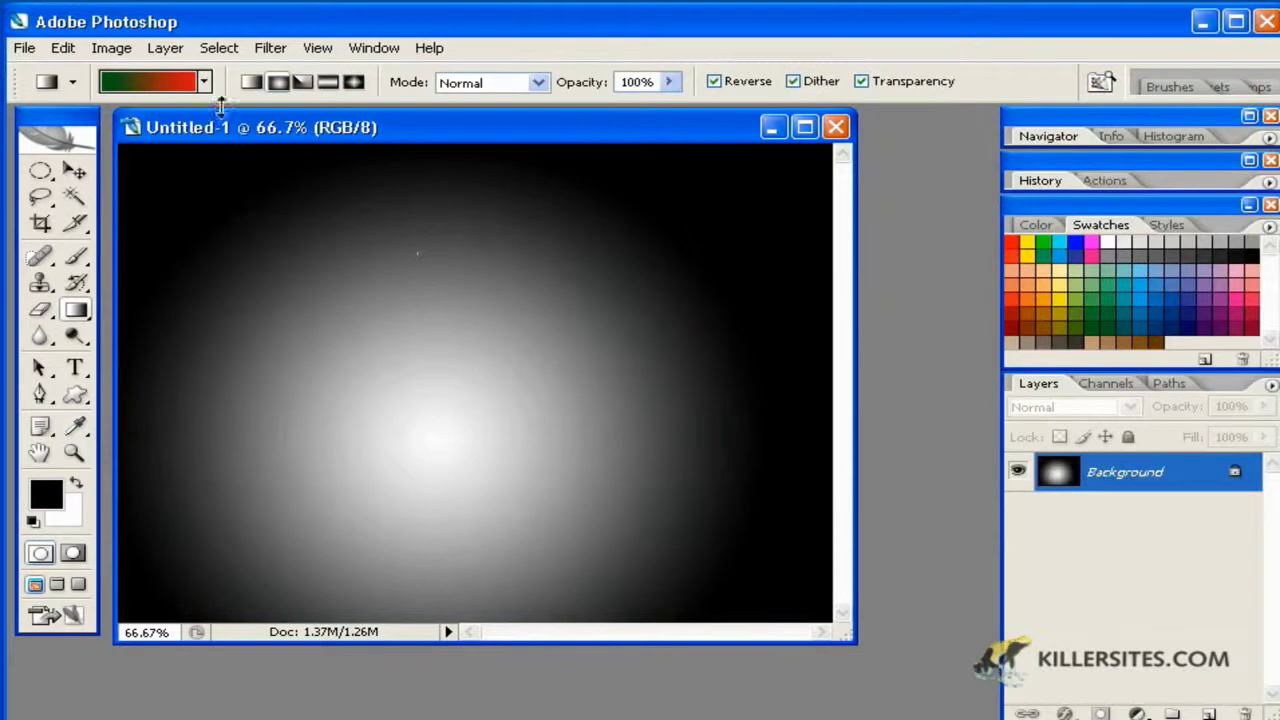
Step: Fill the canvas with a horizontal green-to-red linear gradient
left_click_drag(681, 261, 210, 429)
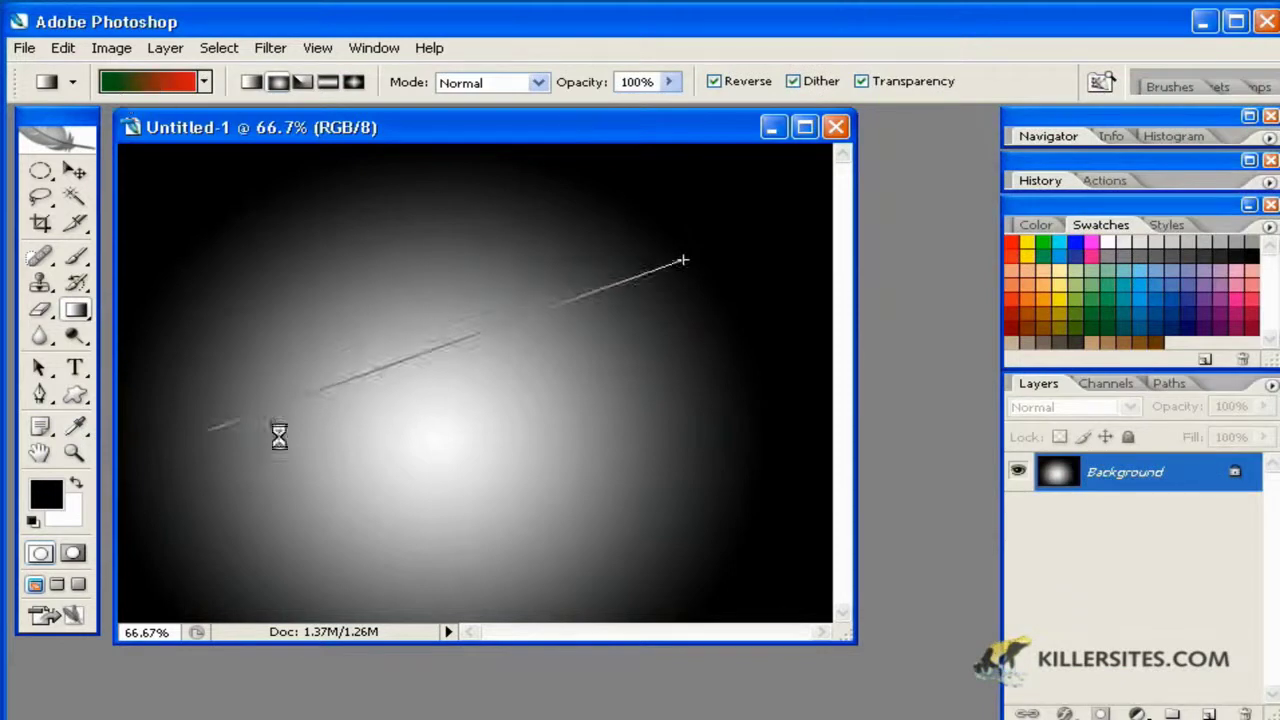
left_click(251, 82)
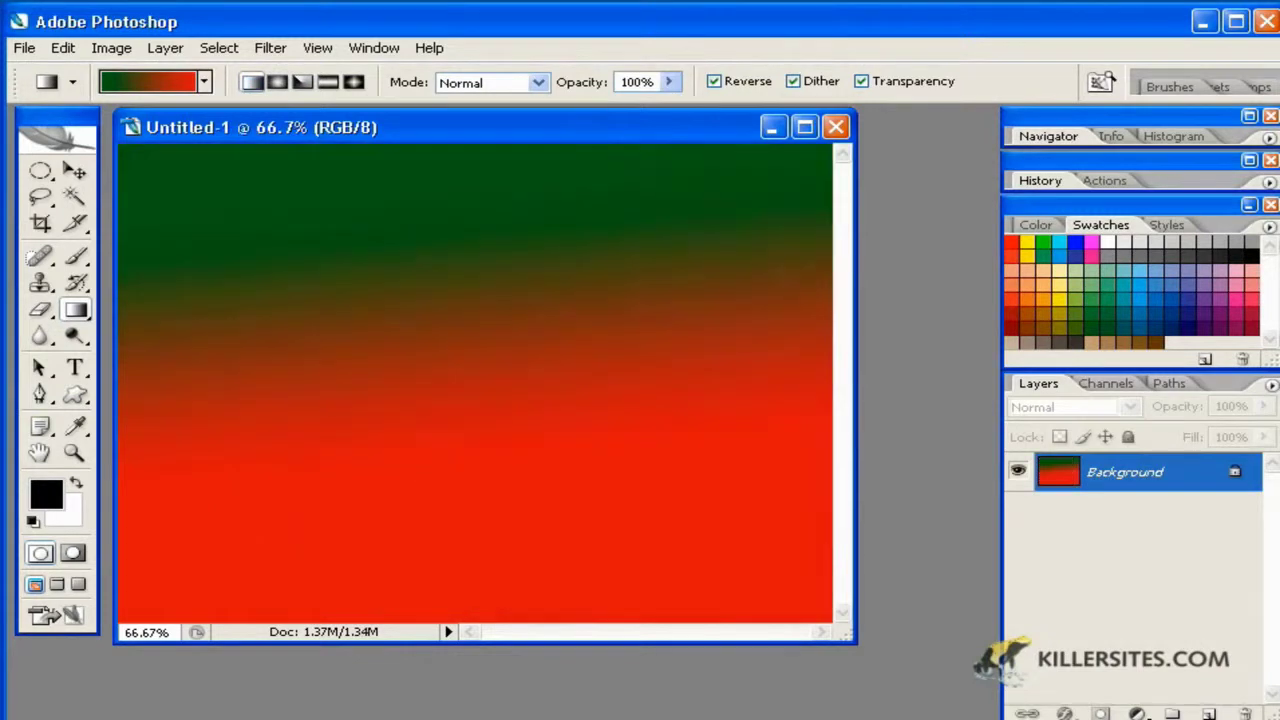
left_click_drag(380, 457, 650, 457)
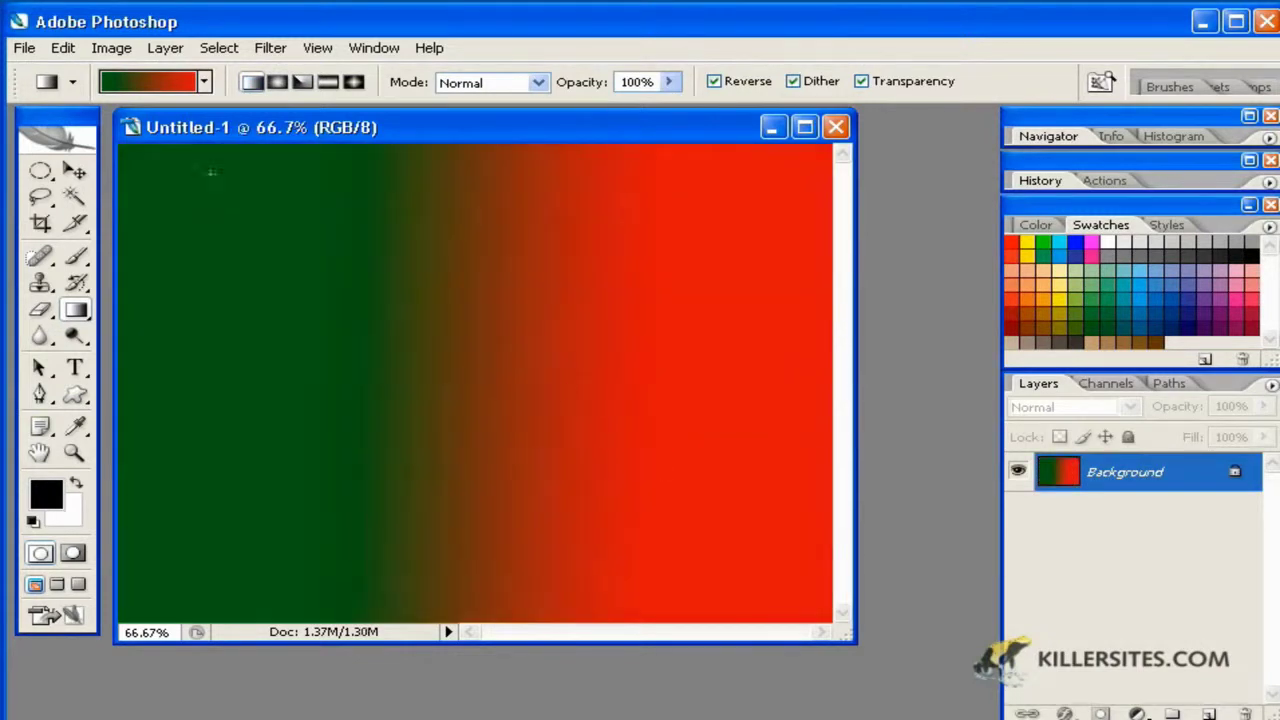
Step: Apply the Foreground to Transparent preset as black fades across and then down the canvas
left_click(157, 82)
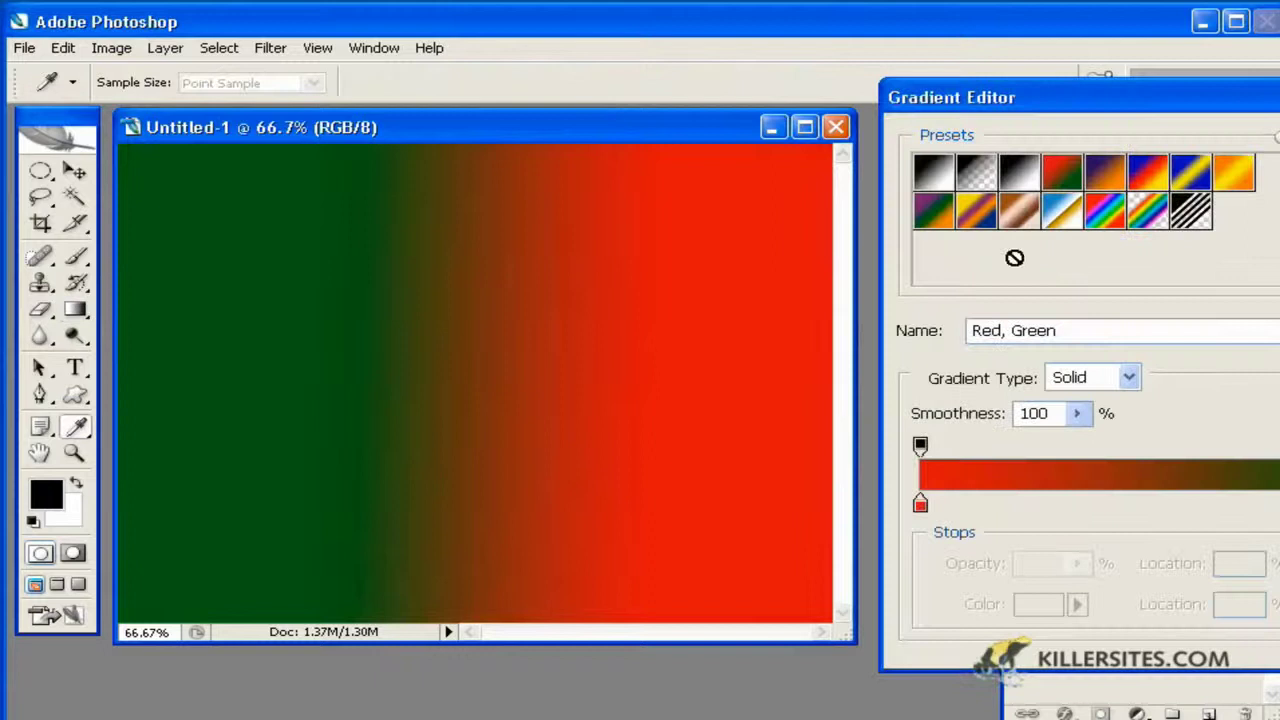
left_click(978, 192)
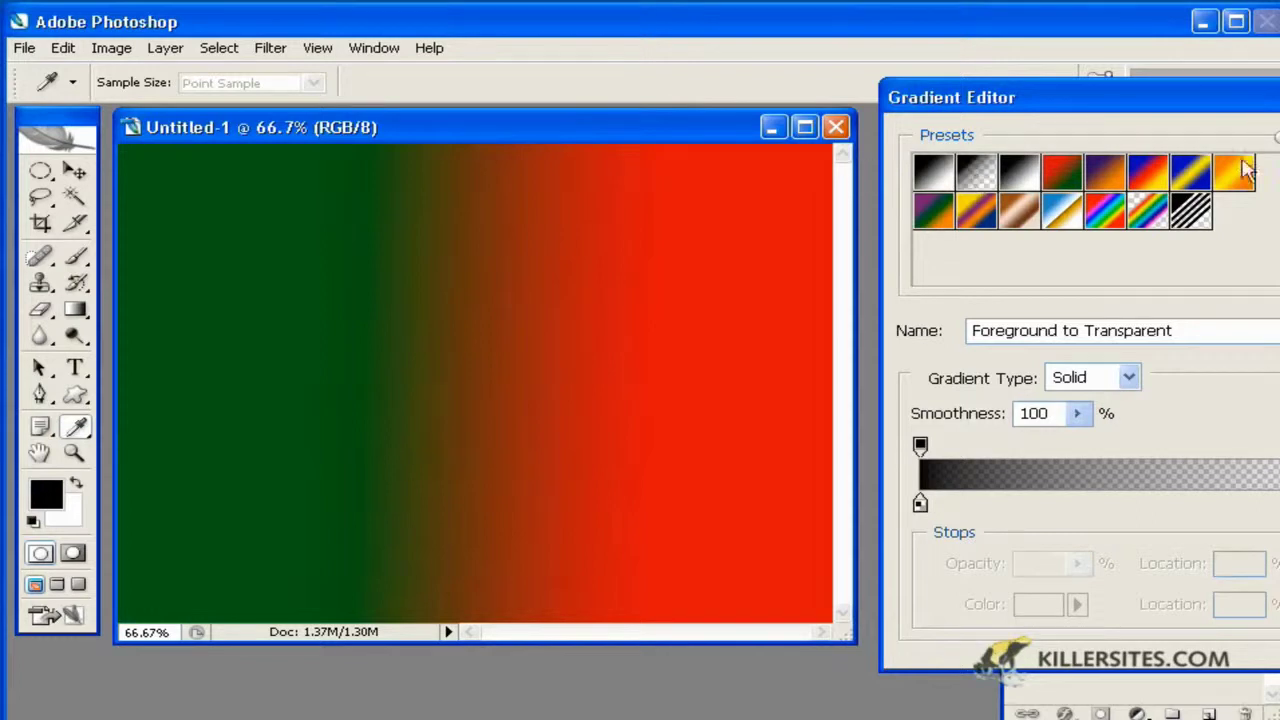
key("Return")
left_click_drag(188, 303, 598, 358)
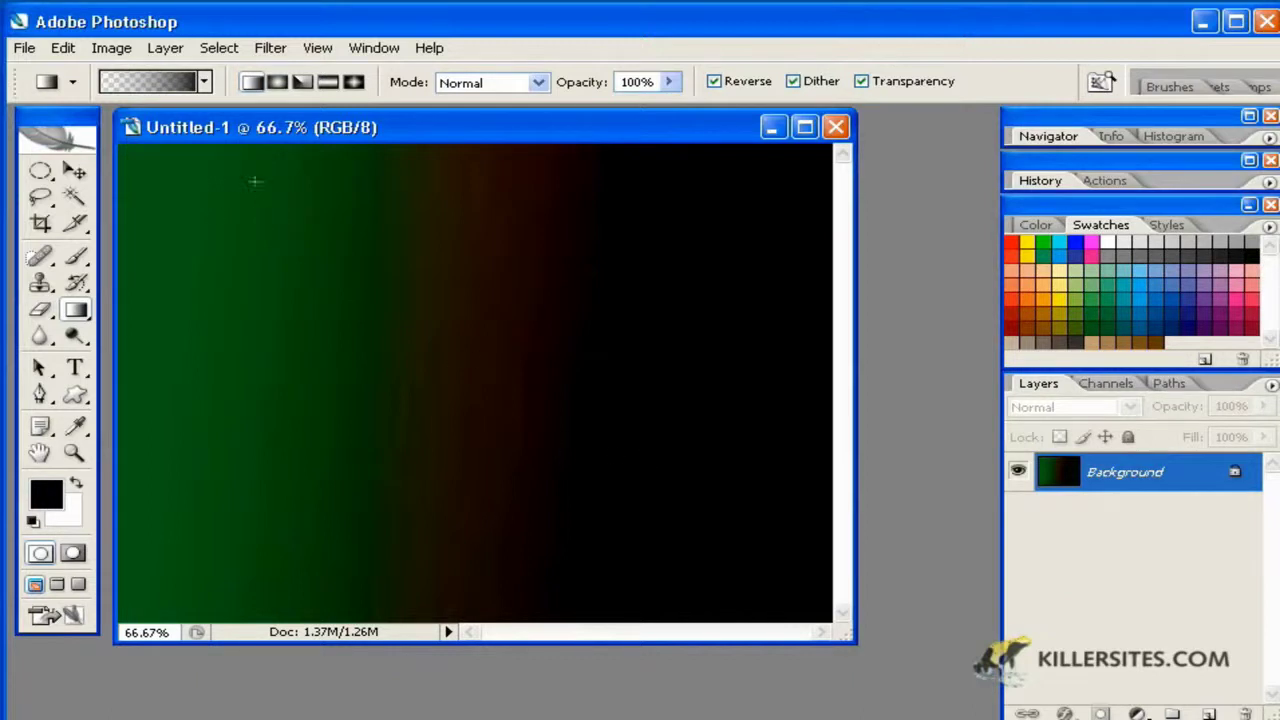
left_click_drag(248, 209, 250, 522)
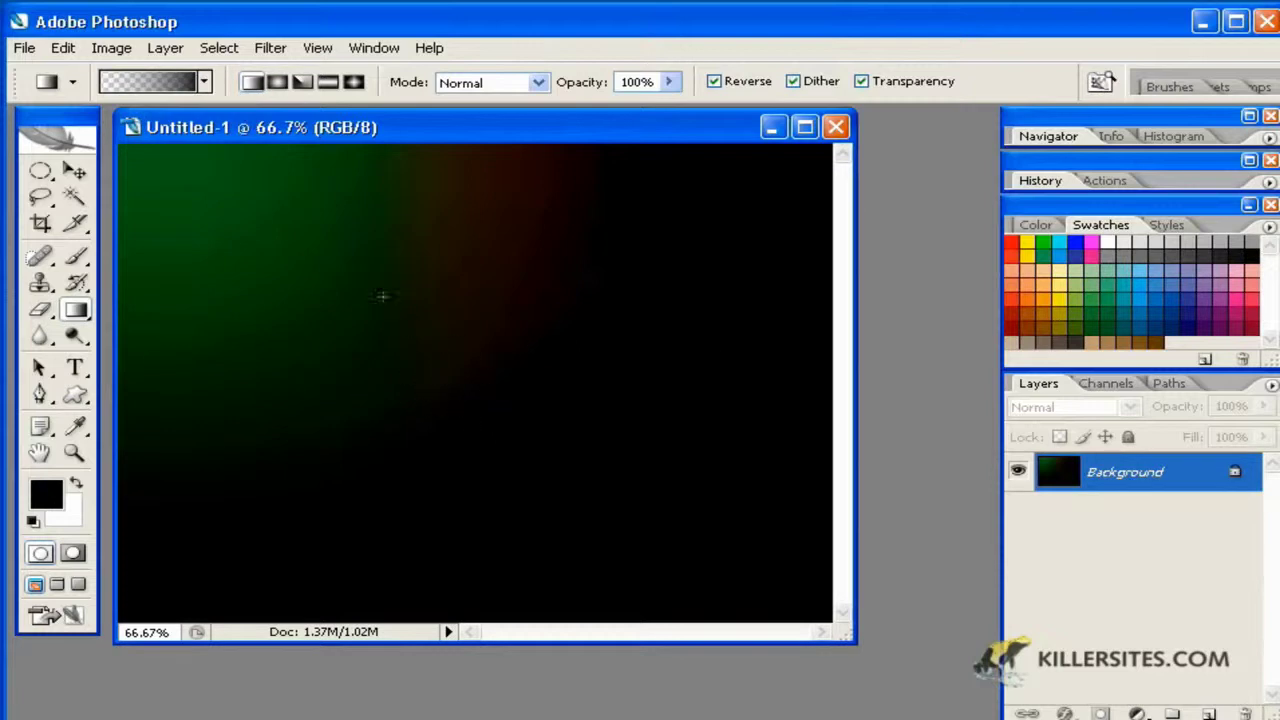
Step: Start a gradient from the Black, White preset with Gradient Type Solid
left_click(152, 84)
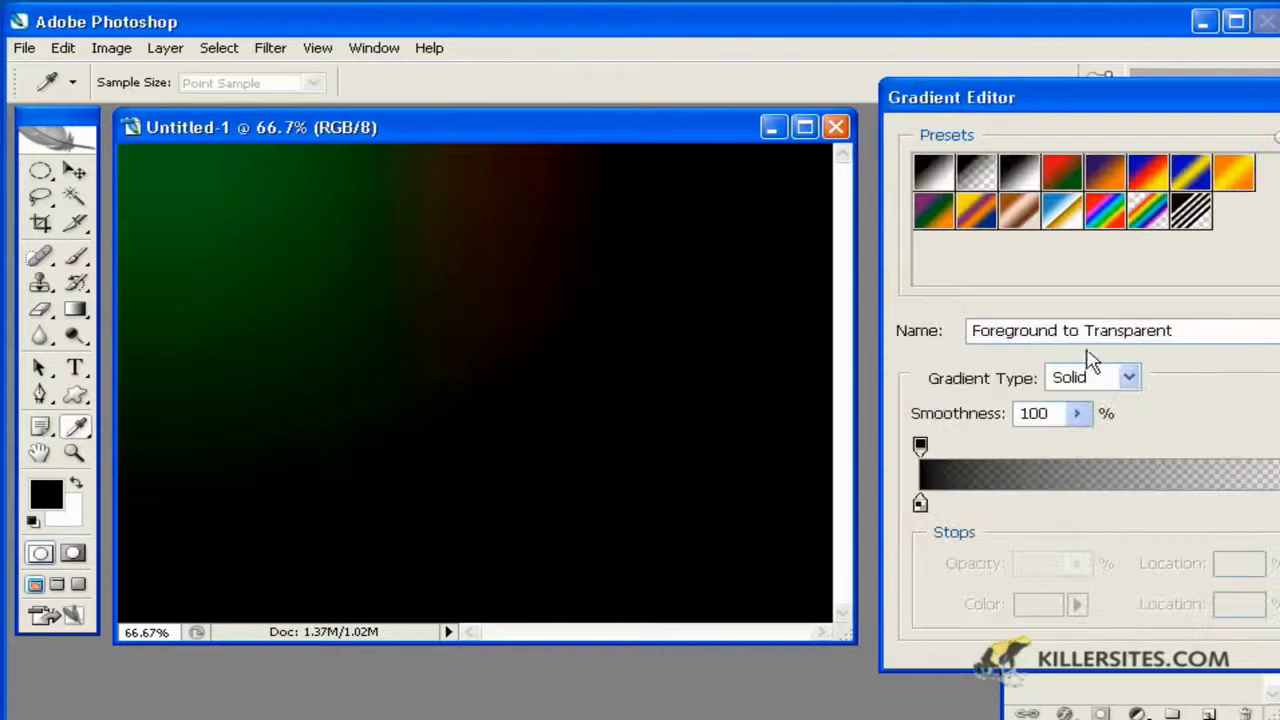
left_click(1014, 184)
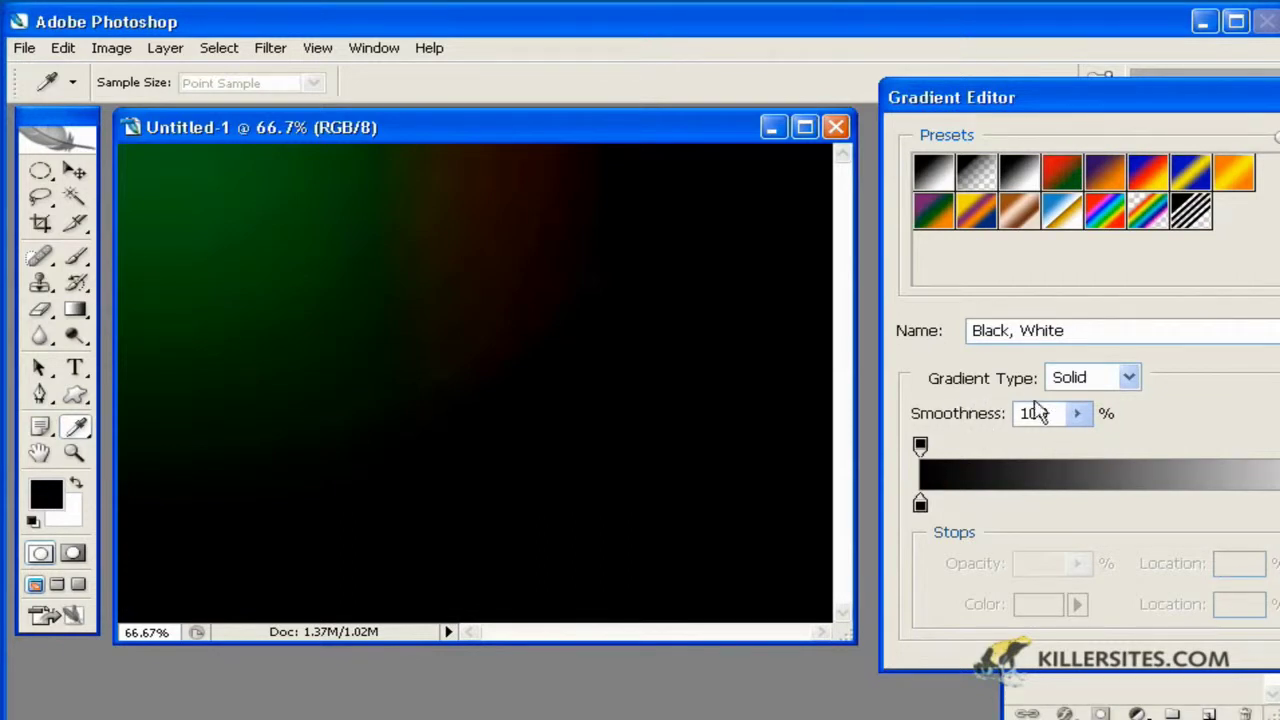
left_click(1129, 380)
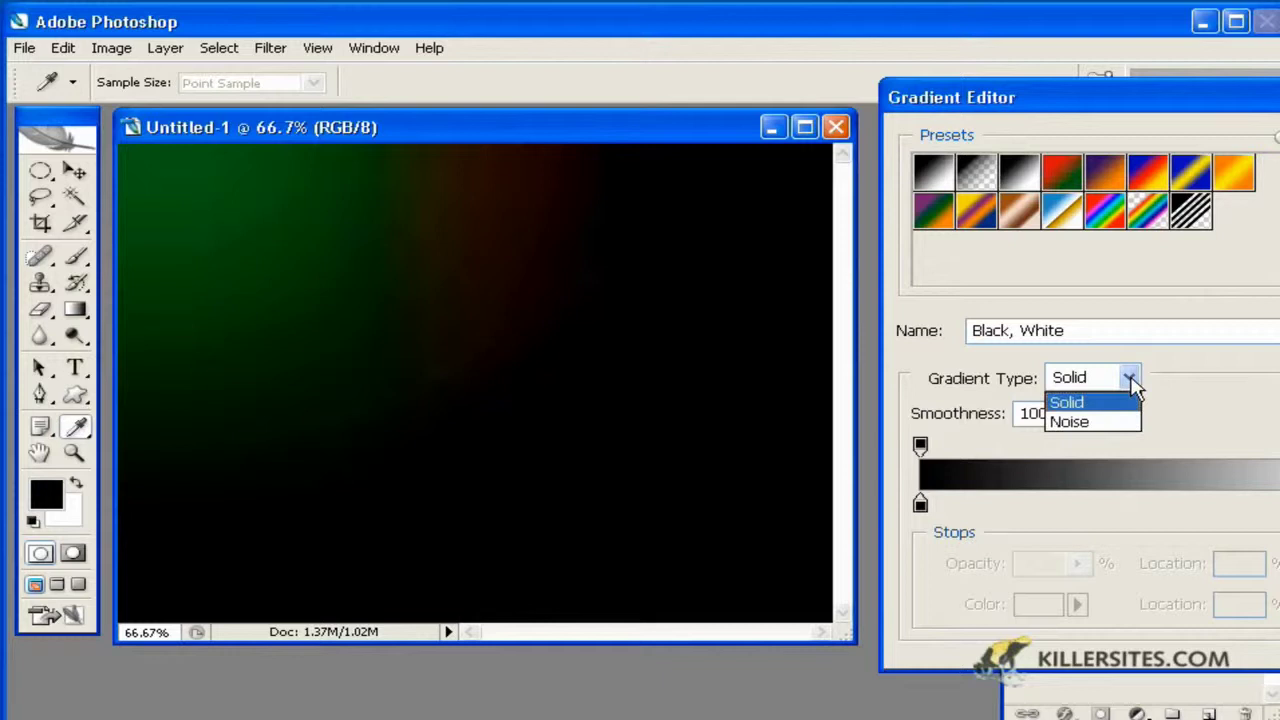
left_click(1090, 401)
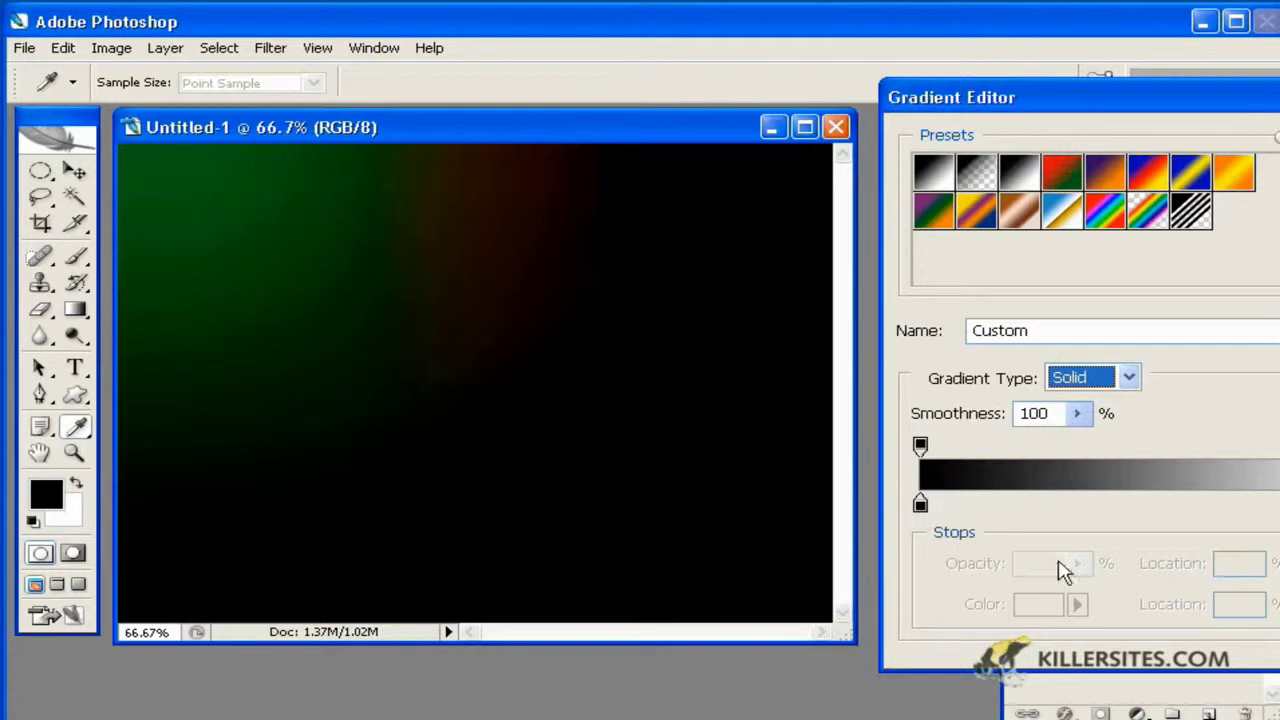
Step: Test the starting opacity stop at about 46–47%, then restore it to 100%
left_click(921, 507)
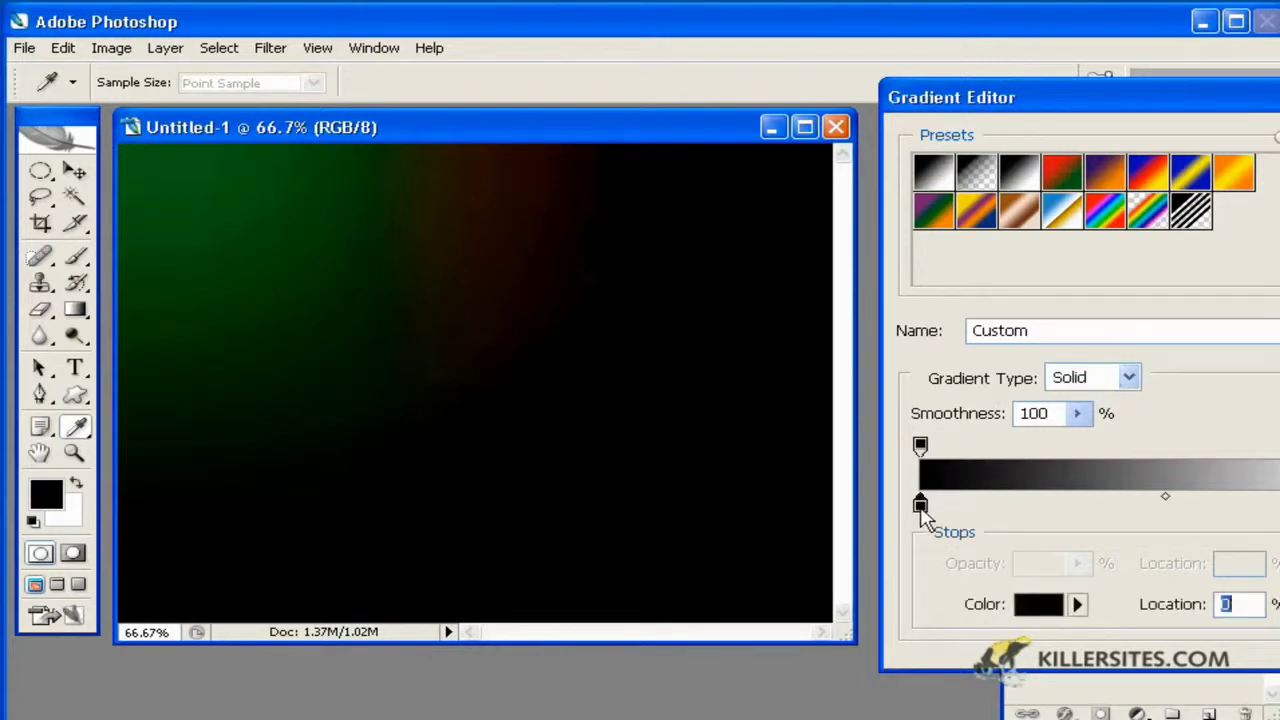
left_click(921, 446)
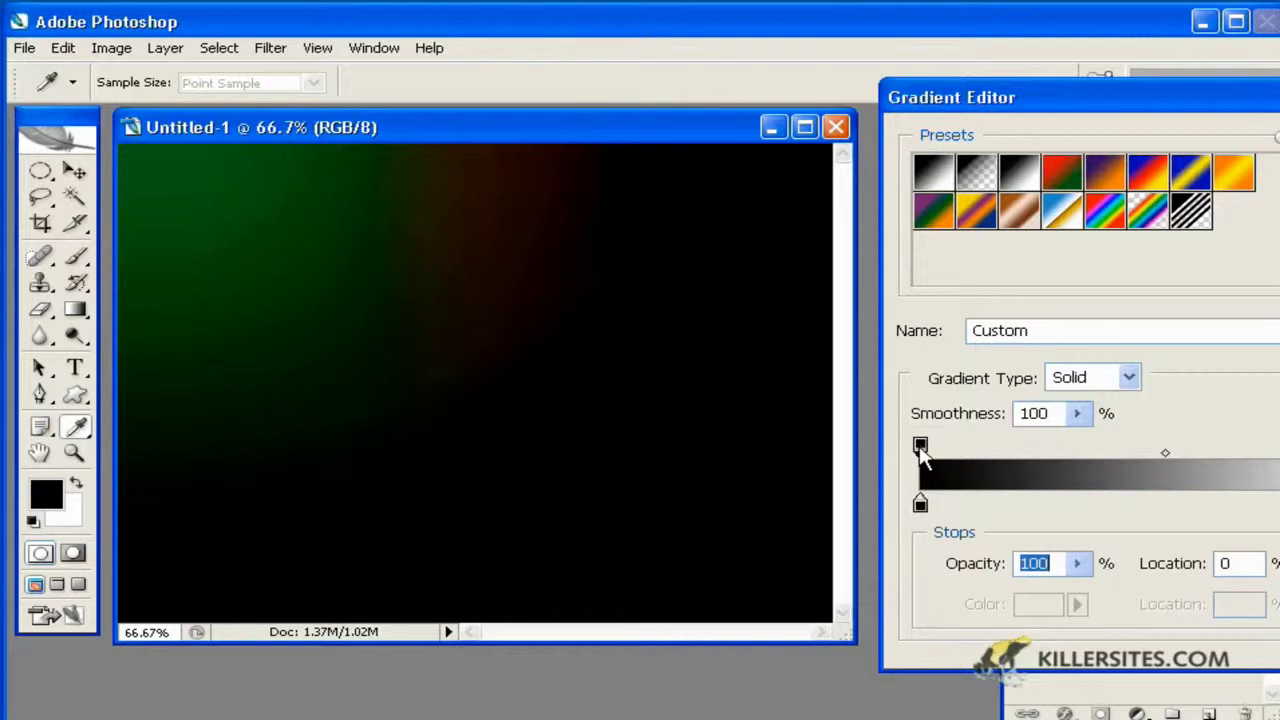
left_click(1077, 564)
left_click_drag(1082, 593, 1010, 617)
left_click(1083, 578)
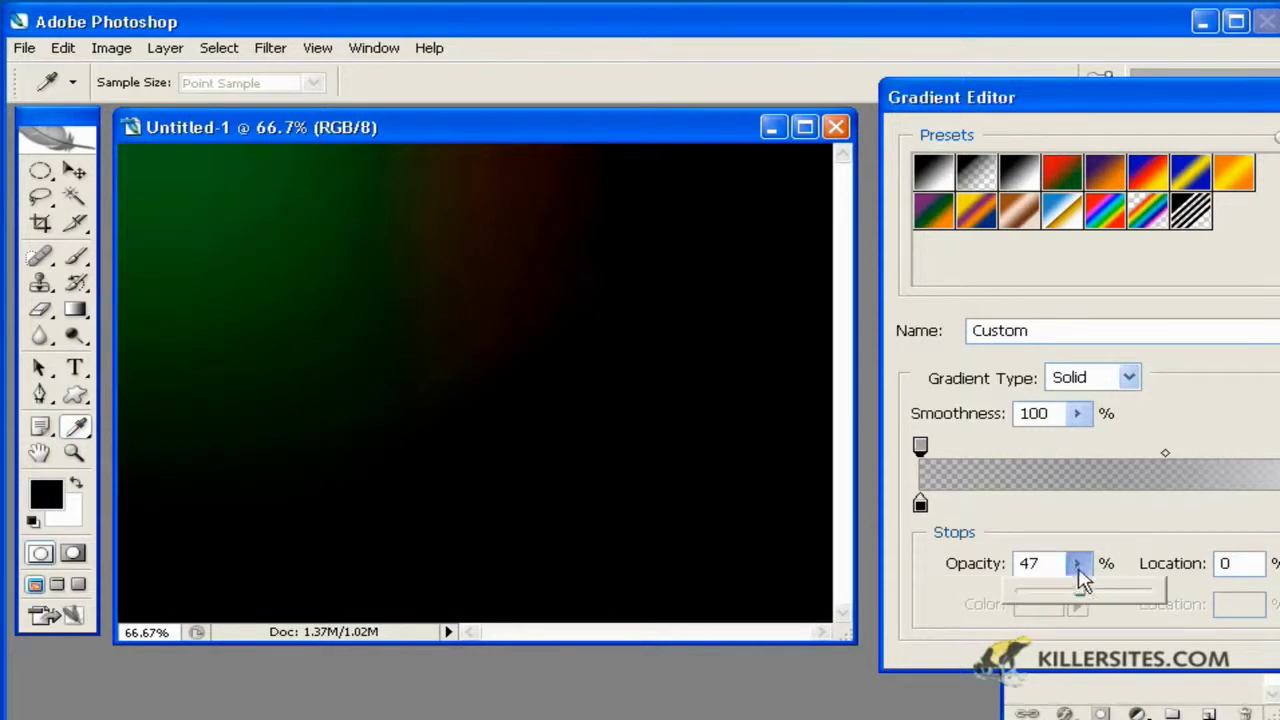
left_click(1077, 564)
left_click_drag(1080, 600, 1157, 593)
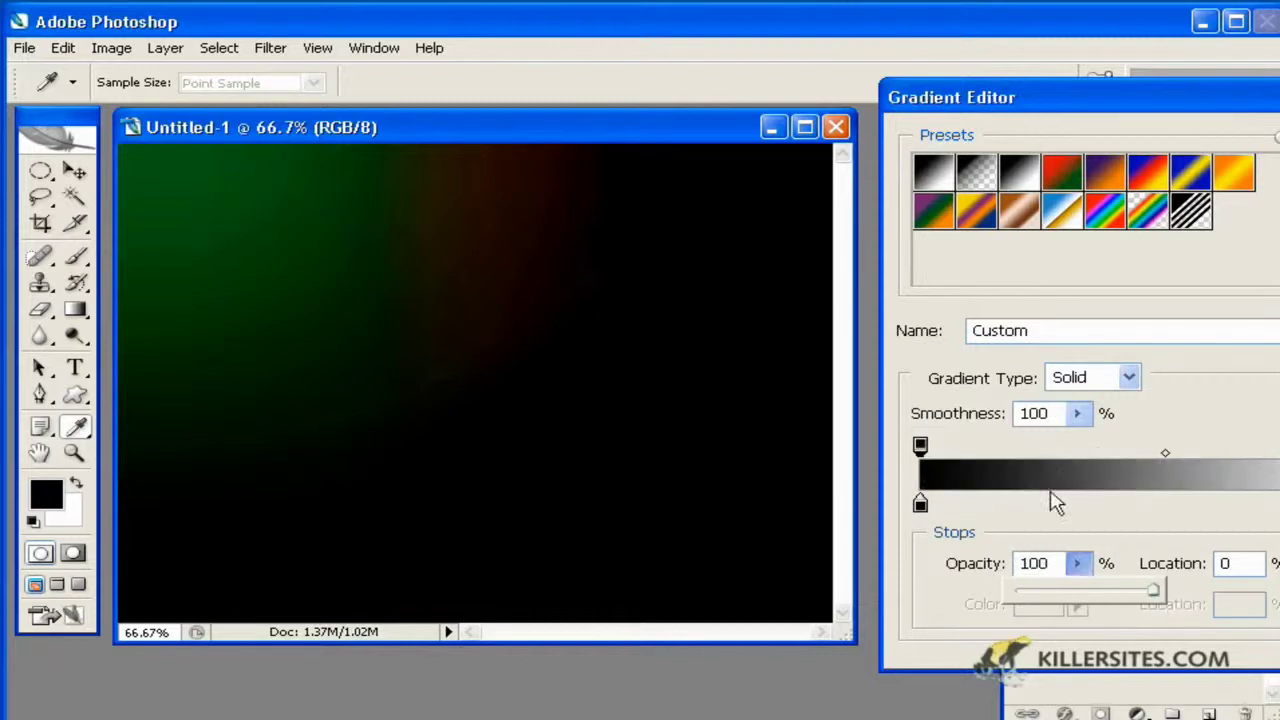
left_click(920, 504)
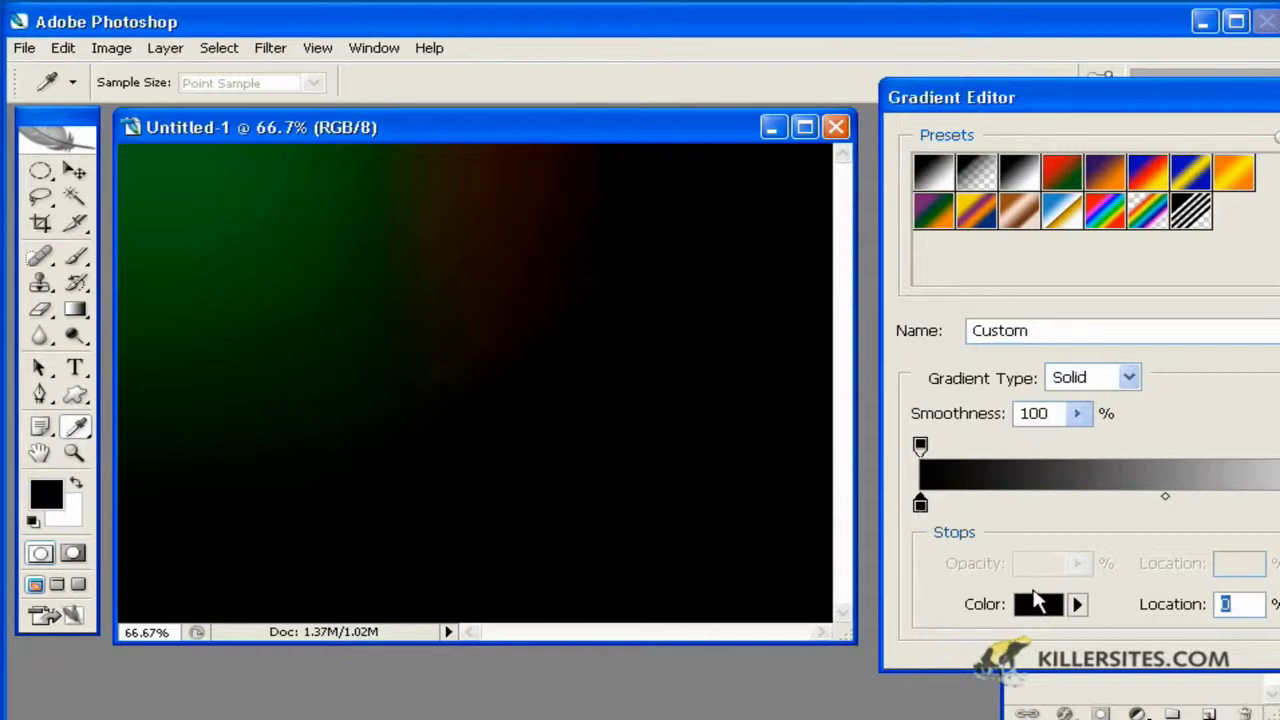
Step: Set the starting colour stop to a deep blue
left_click(1041, 608)
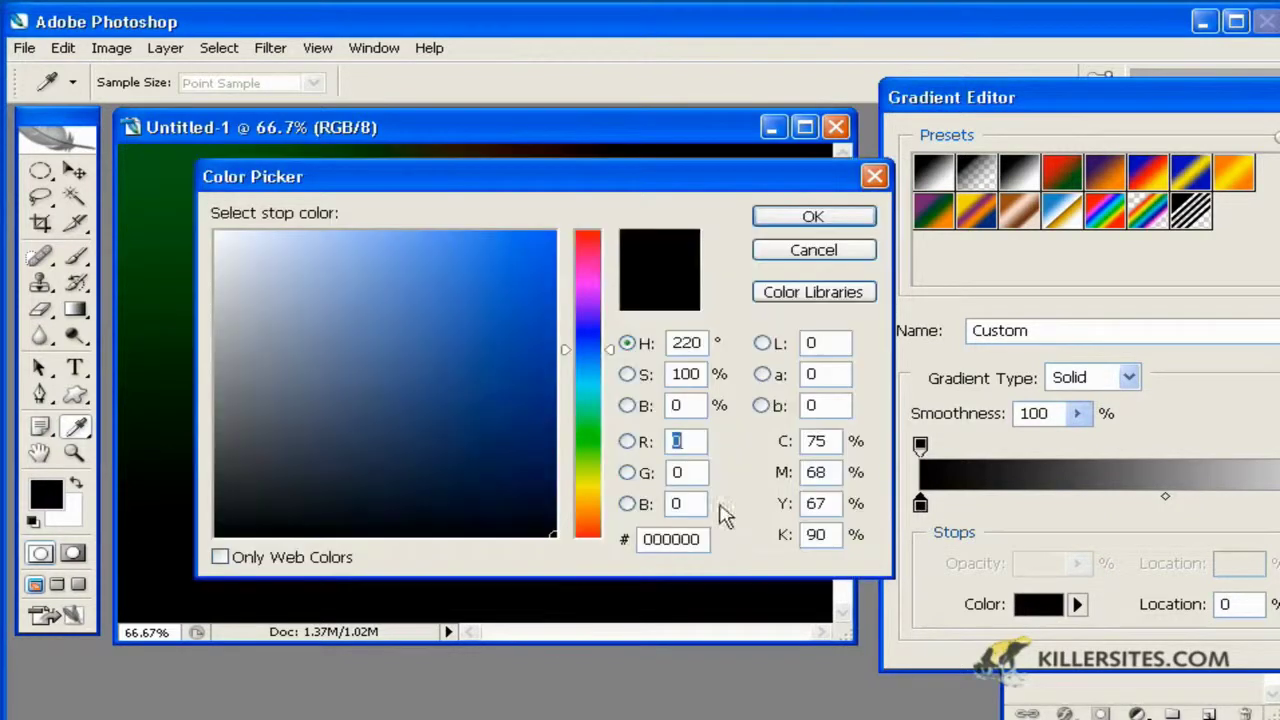
left_click(531, 334)
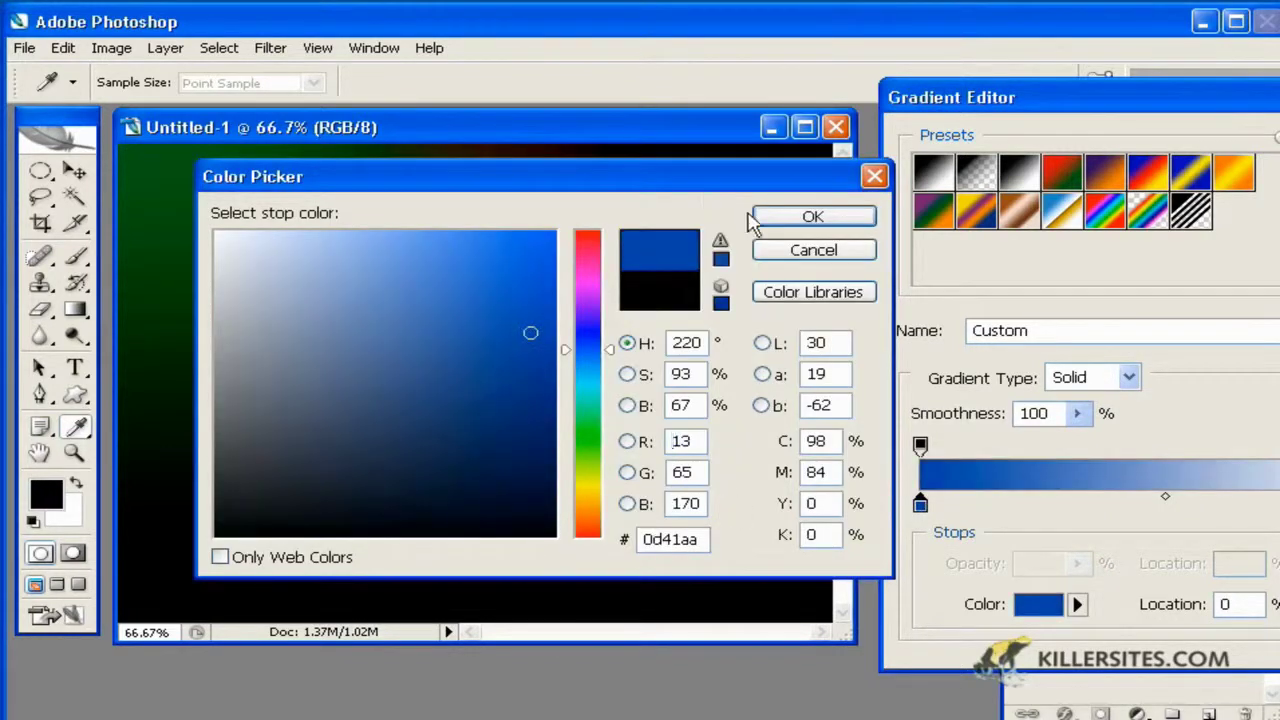
left_click(790, 218)
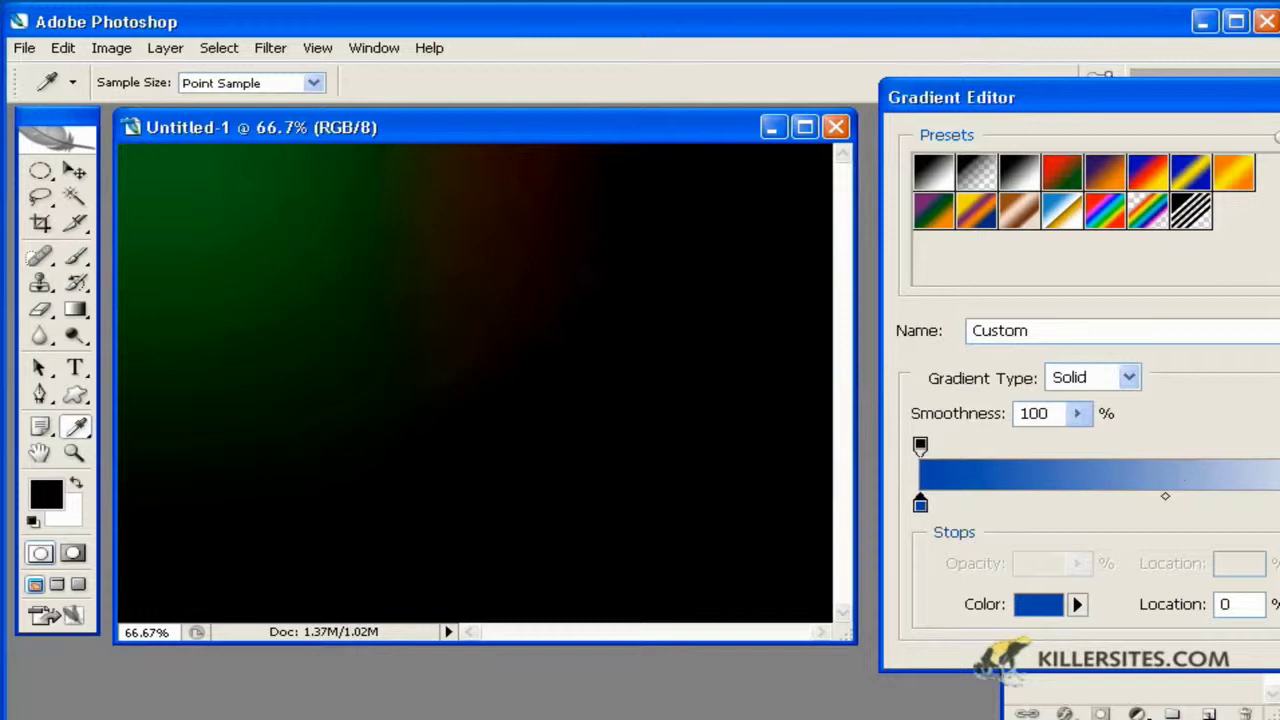
Step: Give the right-end colour stop a lighter blue colour
left_click(1276, 503)
left_click(1032, 612)
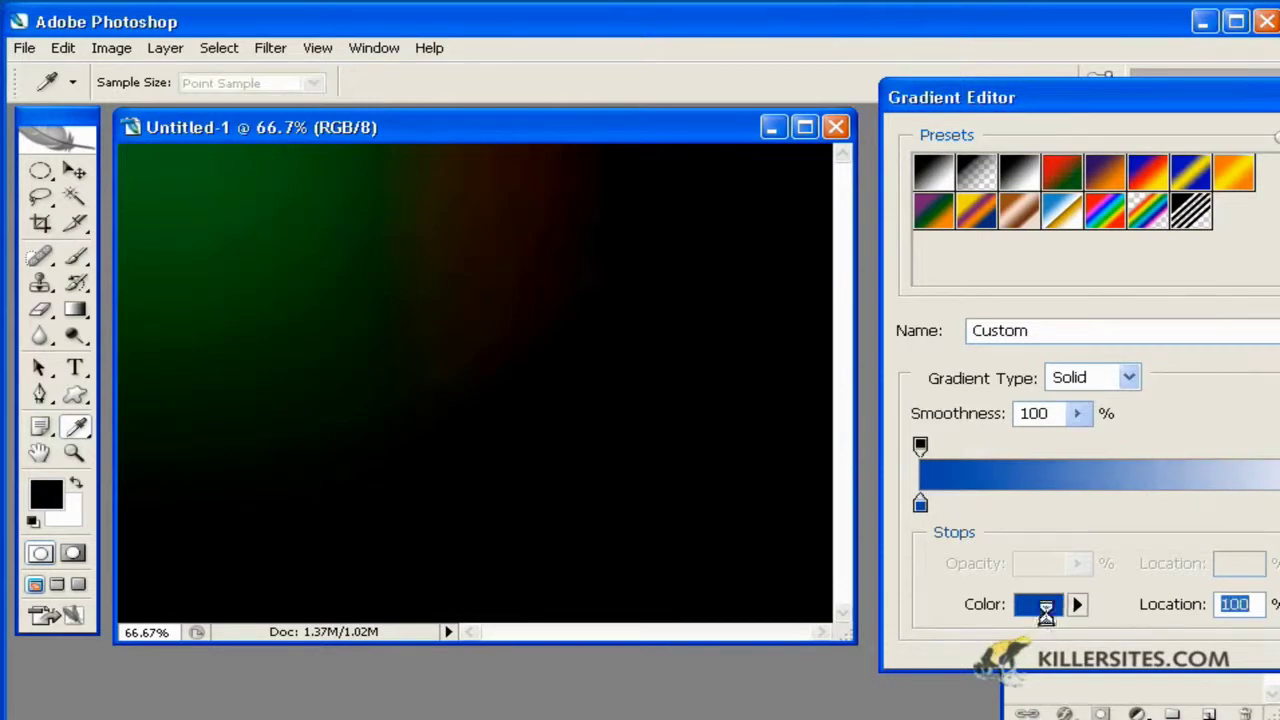
left_click_drag(531, 334, 400, 266)
left_click(832, 220)
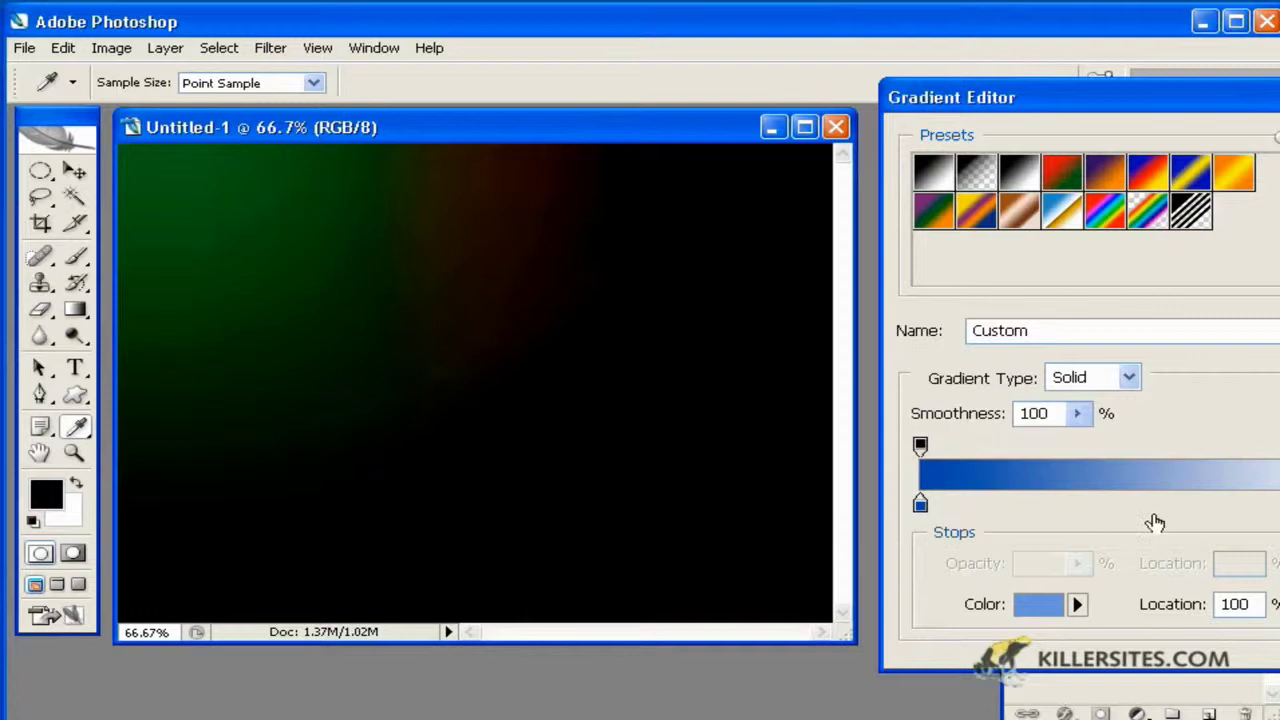
left_click(1038, 604)
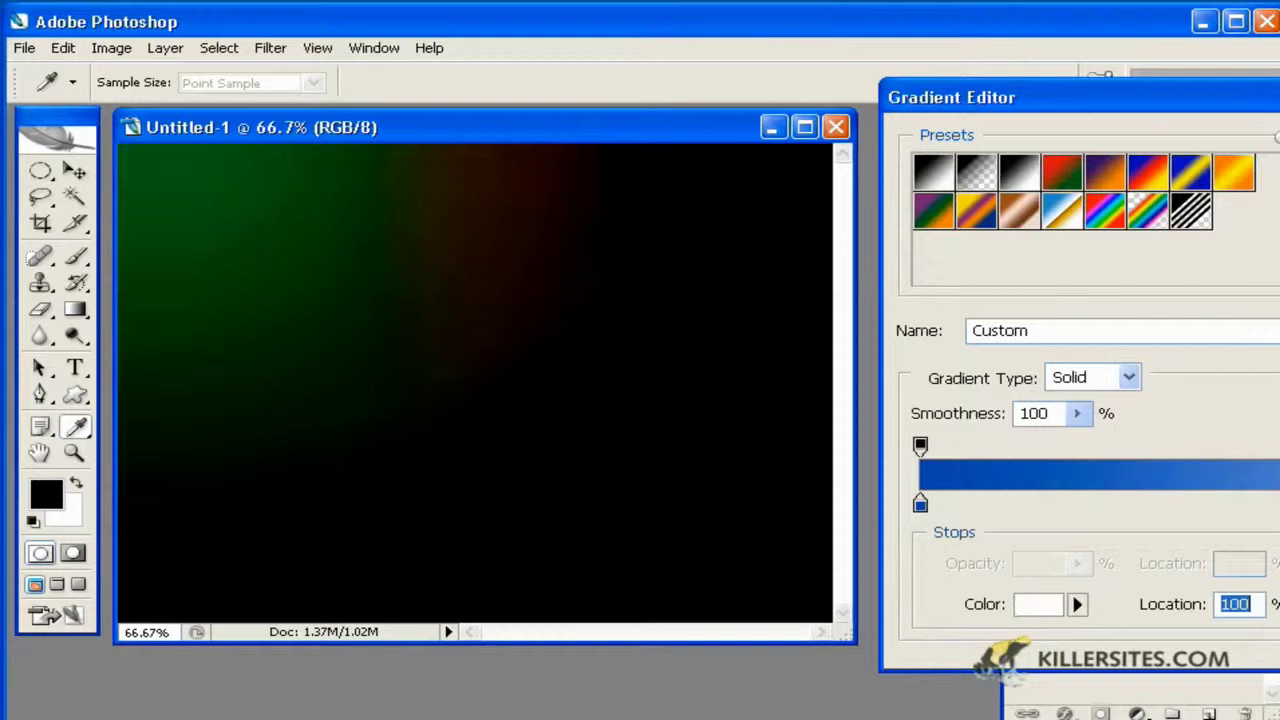
left_click(1042, 606)
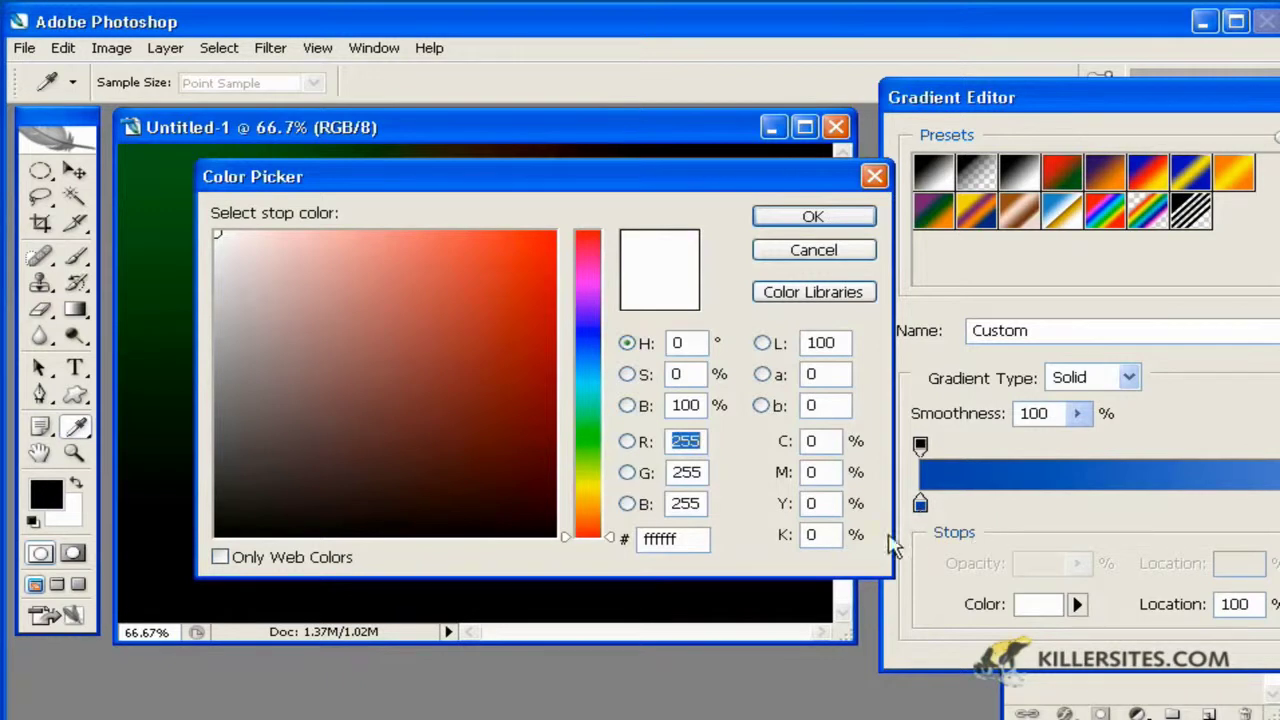
left_click(805, 220)
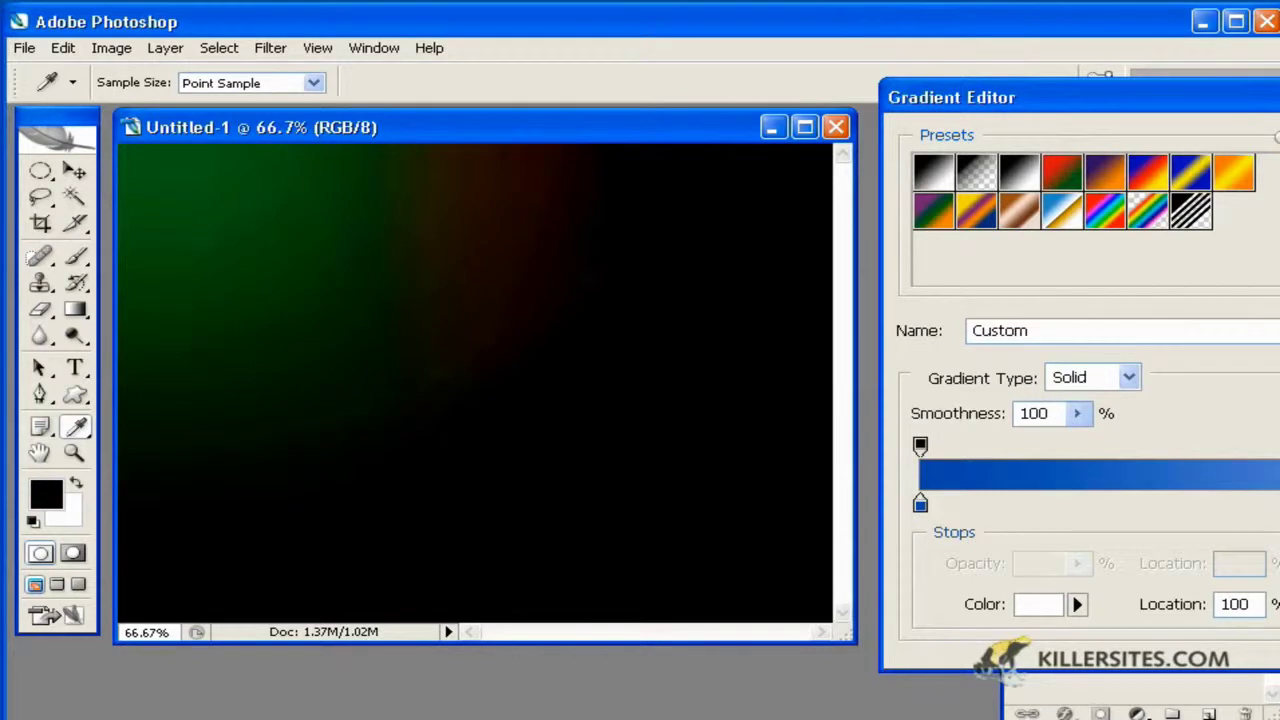
Step: Add and then remove a test colour stop in the middle of the gradient
left_click(1235, 604)
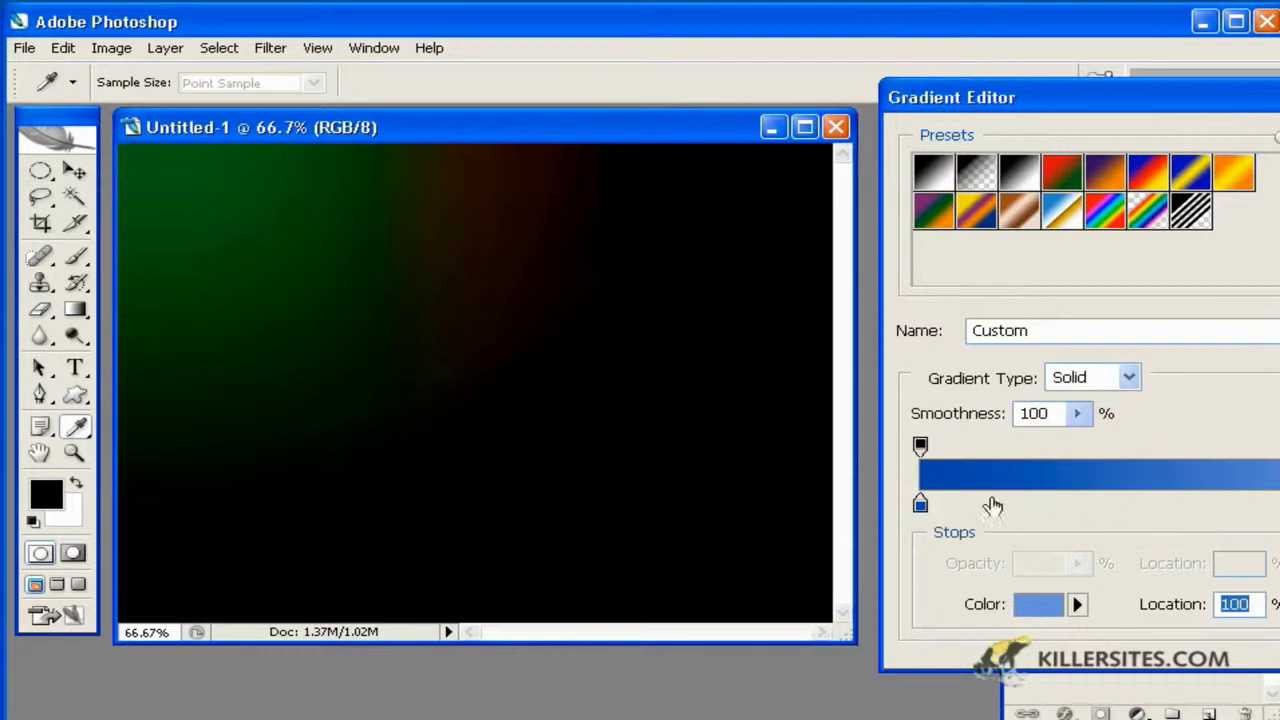
left_click(1165, 507)
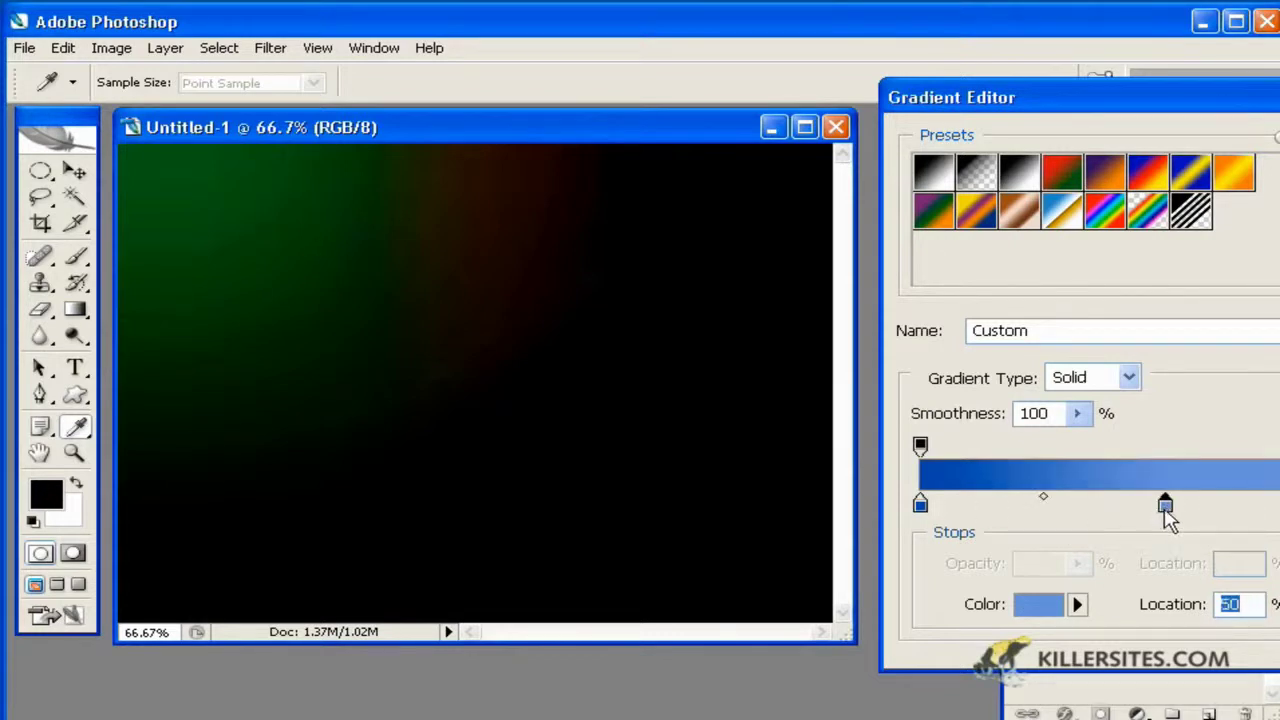
left_click_drag(1168, 518, 1166, 542)
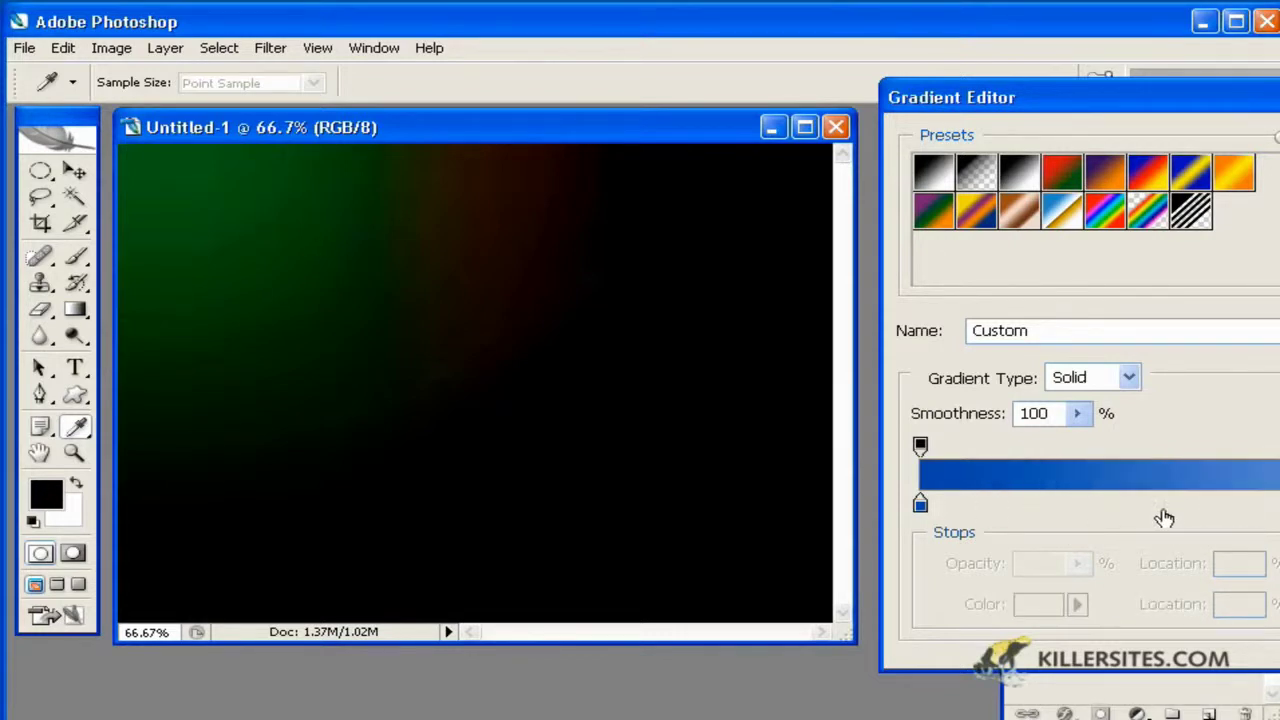
left_click(1278, 503)
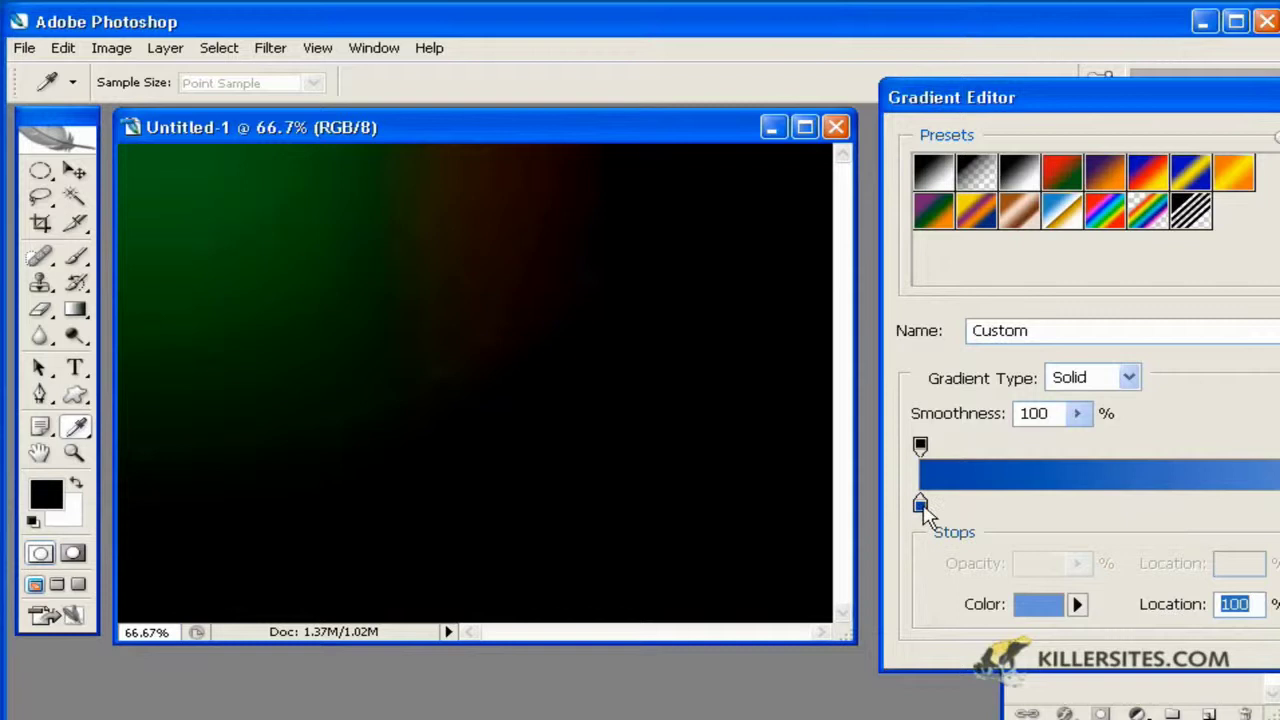
left_click(920, 505)
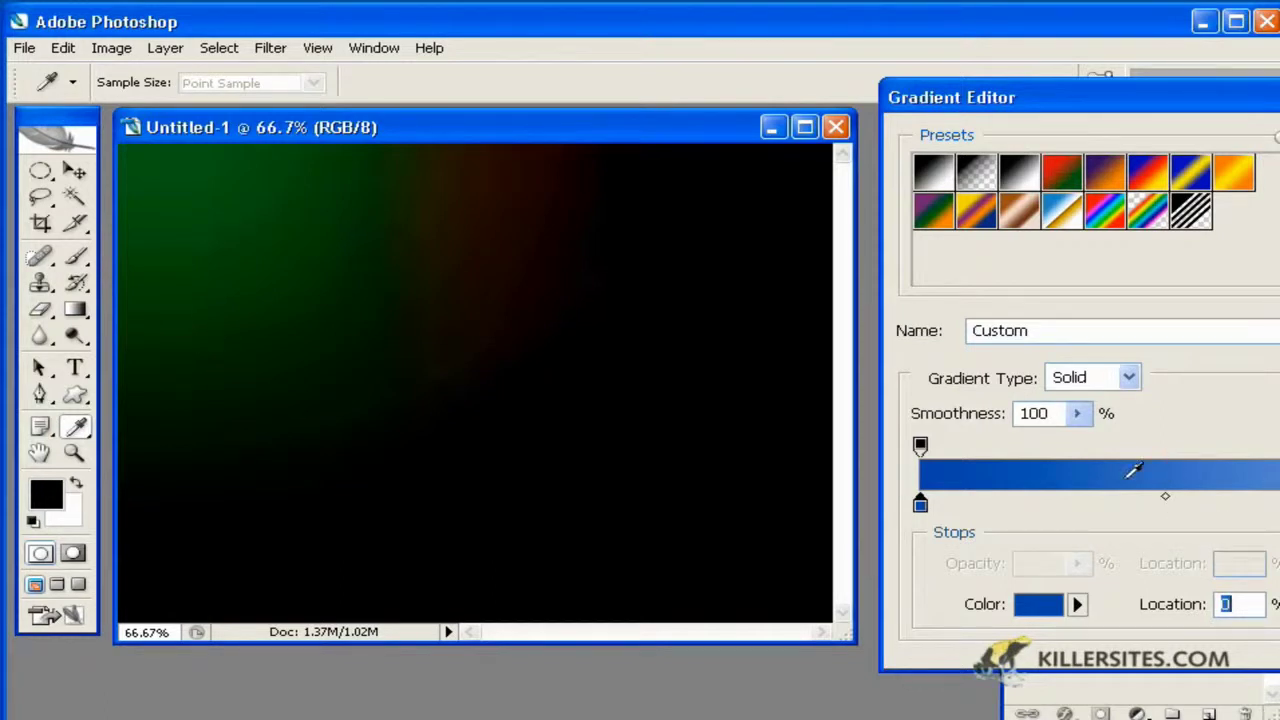
Step: Set the blend midpoint location to 50% and close the Gradient Editor
left_click_drag(1165, 497, 1278, 524)
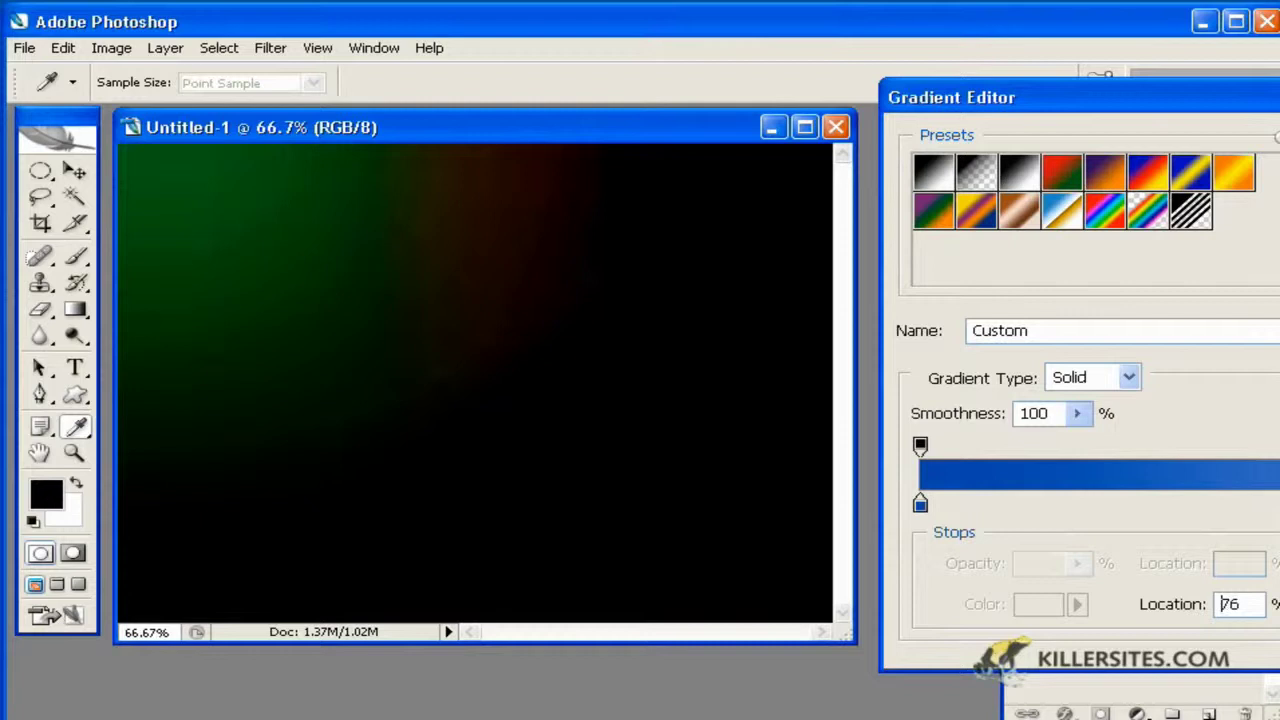
left_click_drag(1263, 530, 1157, 500)
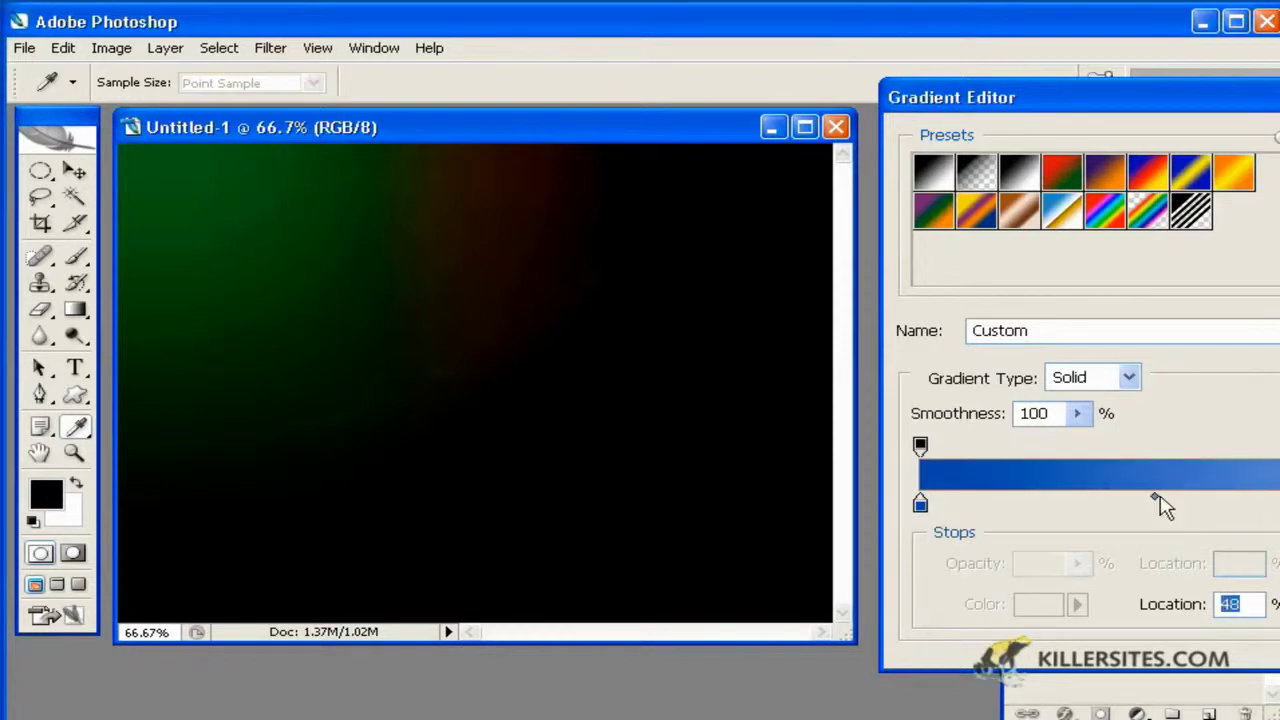
double_click(1249, 604)
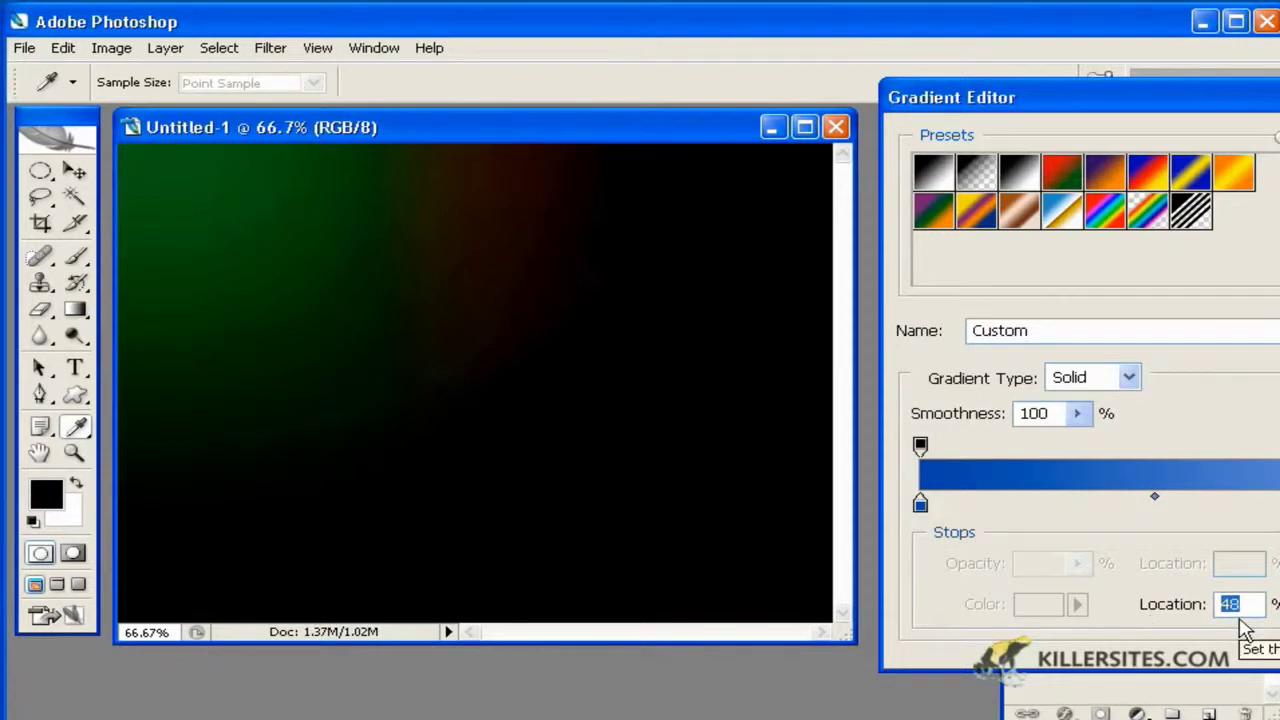
type("50")
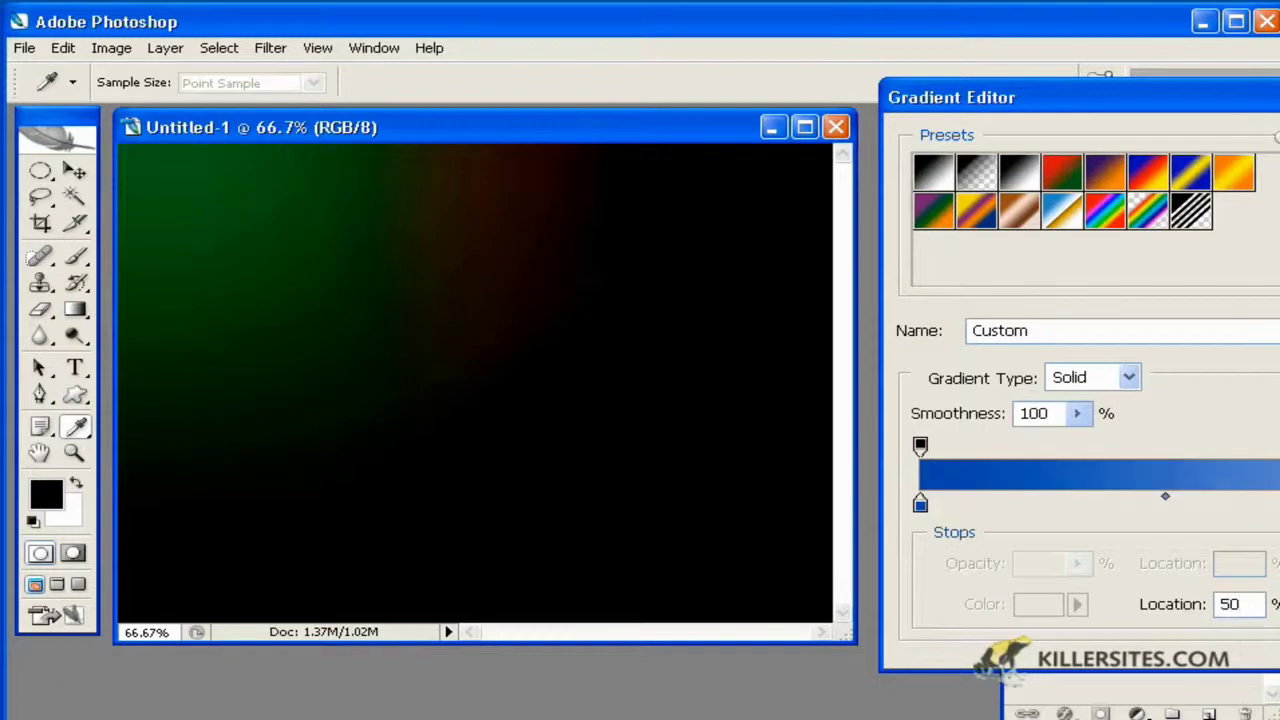
key("Return")
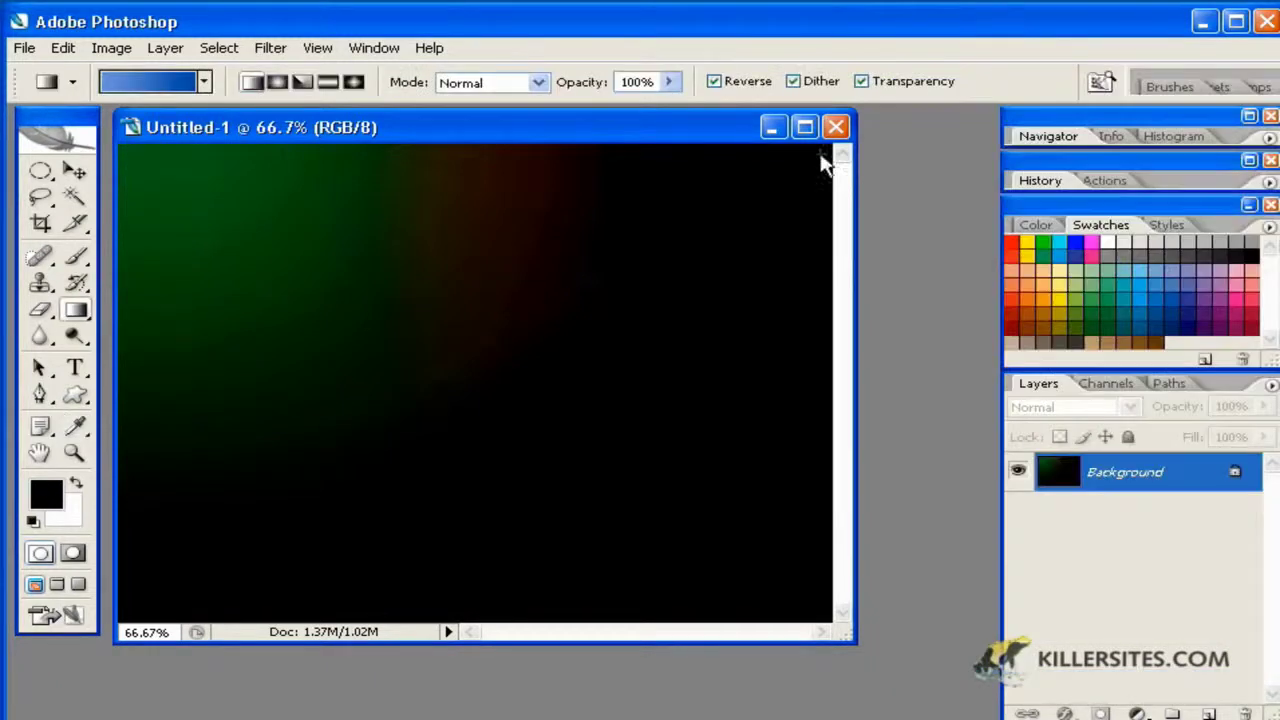
Step: Fill the canvas vertically, light blue at the top to dark blue at the bottom
left_click_drag(309, 272, 488, 432)
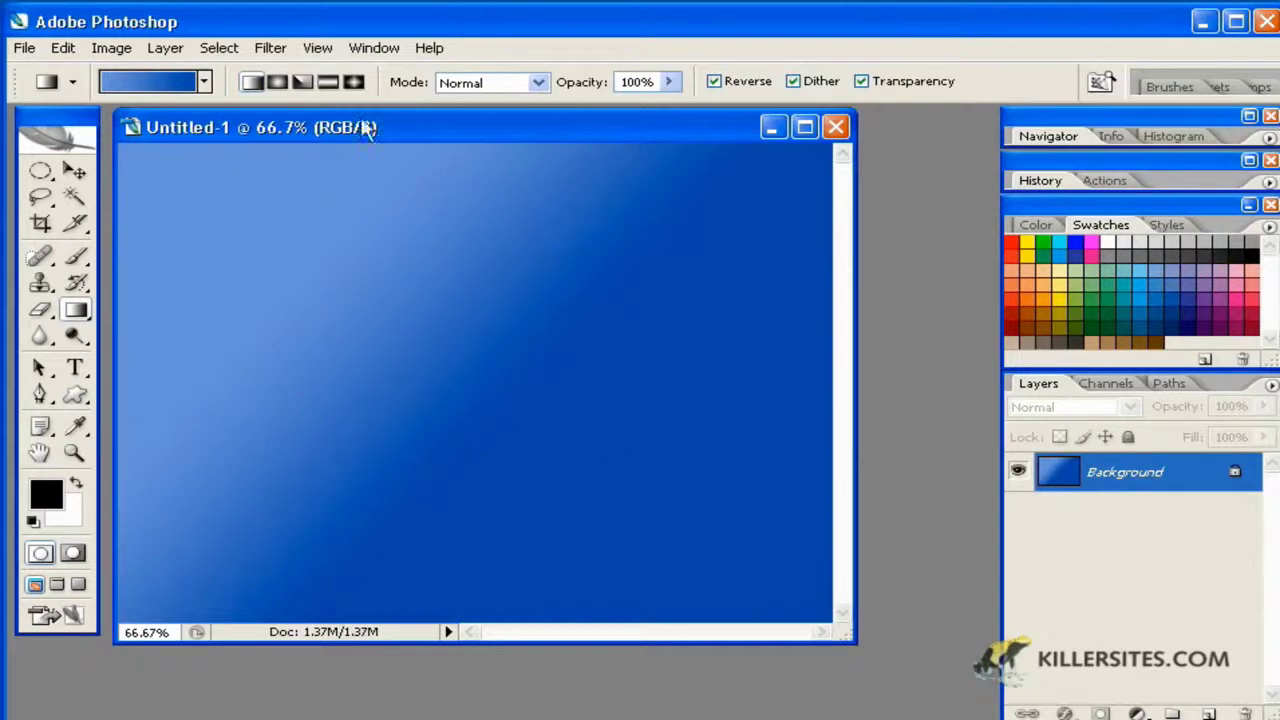
left_click_drag(708, 251, 550, 515)
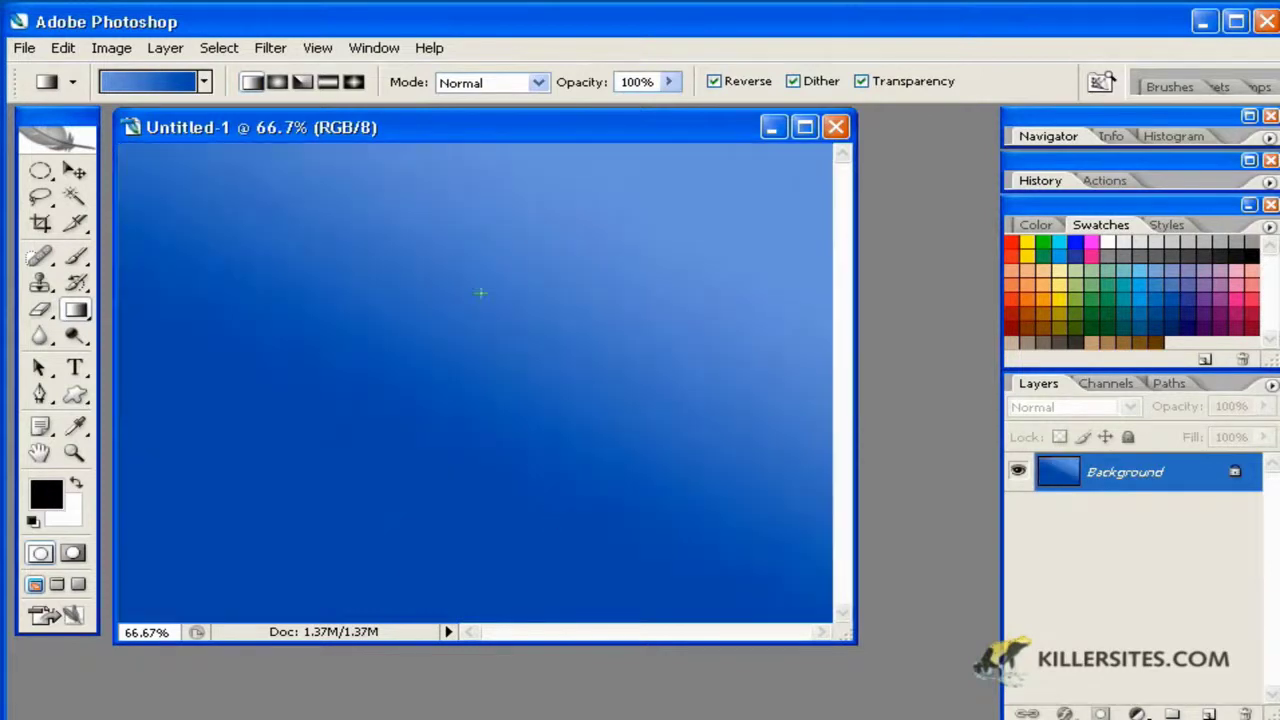
left_click_drag(458, 250, 492, 471)
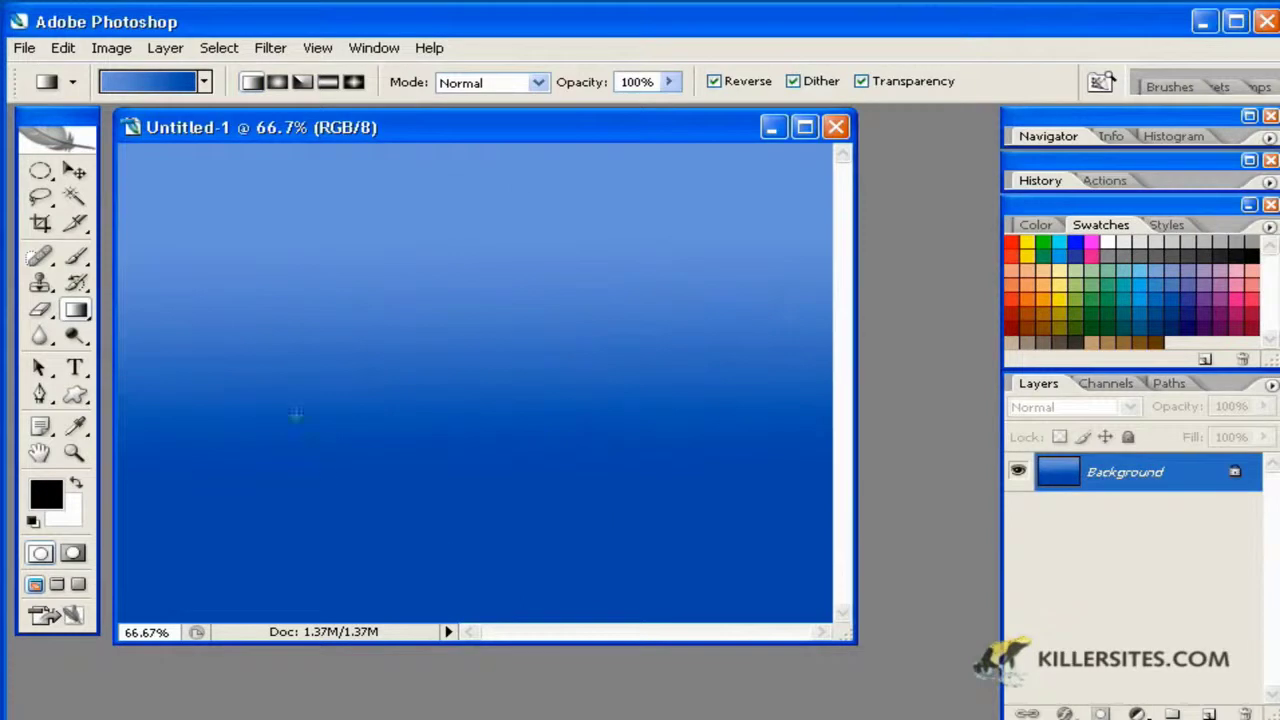
Step: Save the blue gradient as a new preset and select it from the presets
left_click(130, 84)
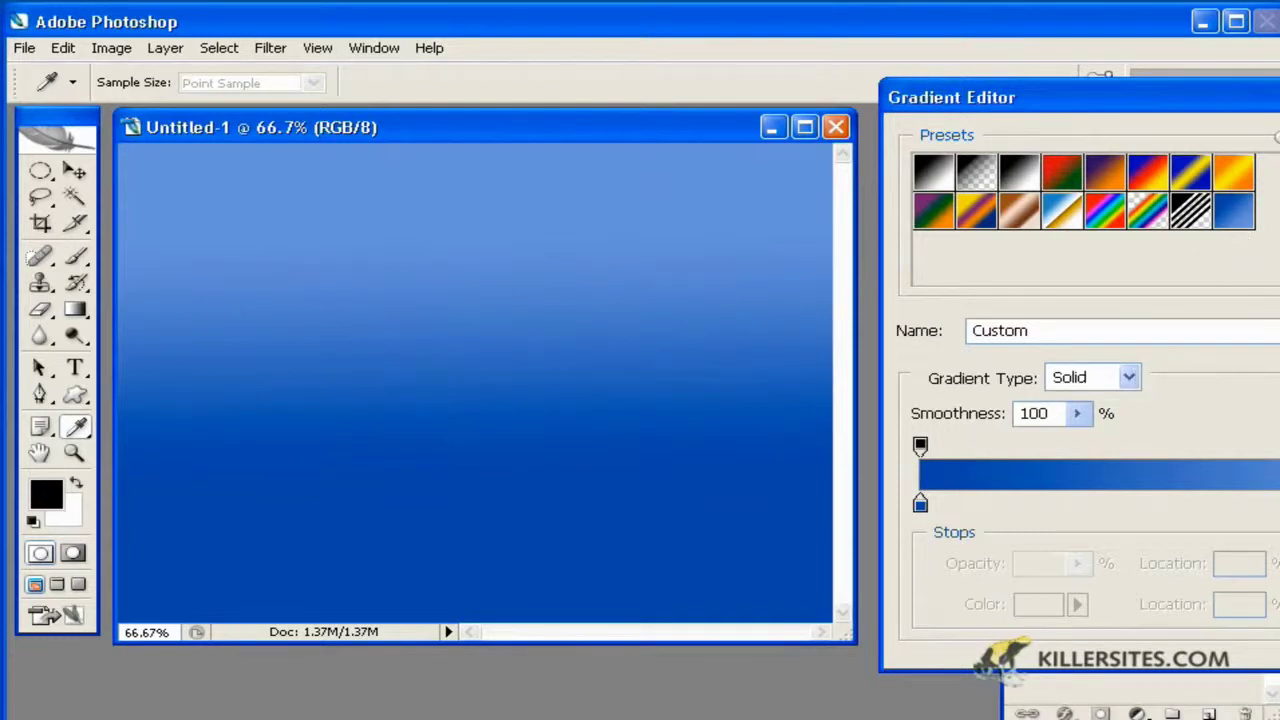
key("Return")
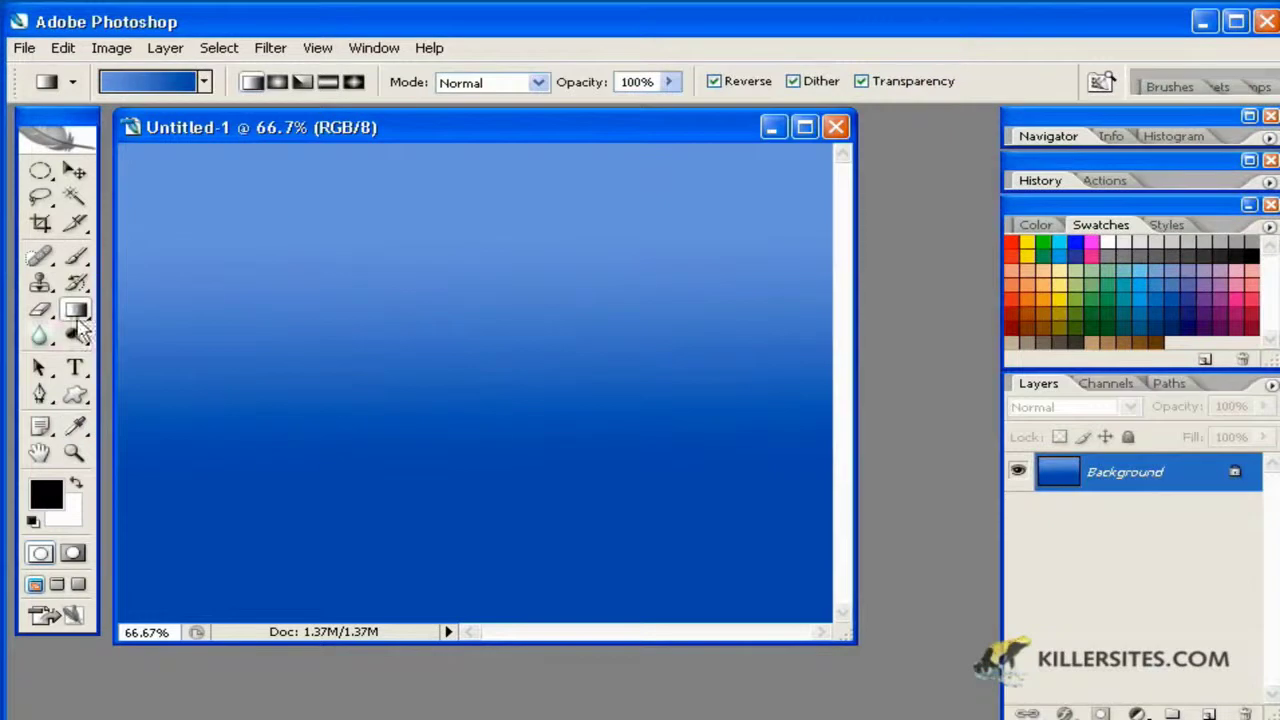
mouse_move(77, 310)
left_mouse_down()
mouse_move(89, 308)
mouse_move(157, 95)
left_mouse_up()
left_click(157, 88)
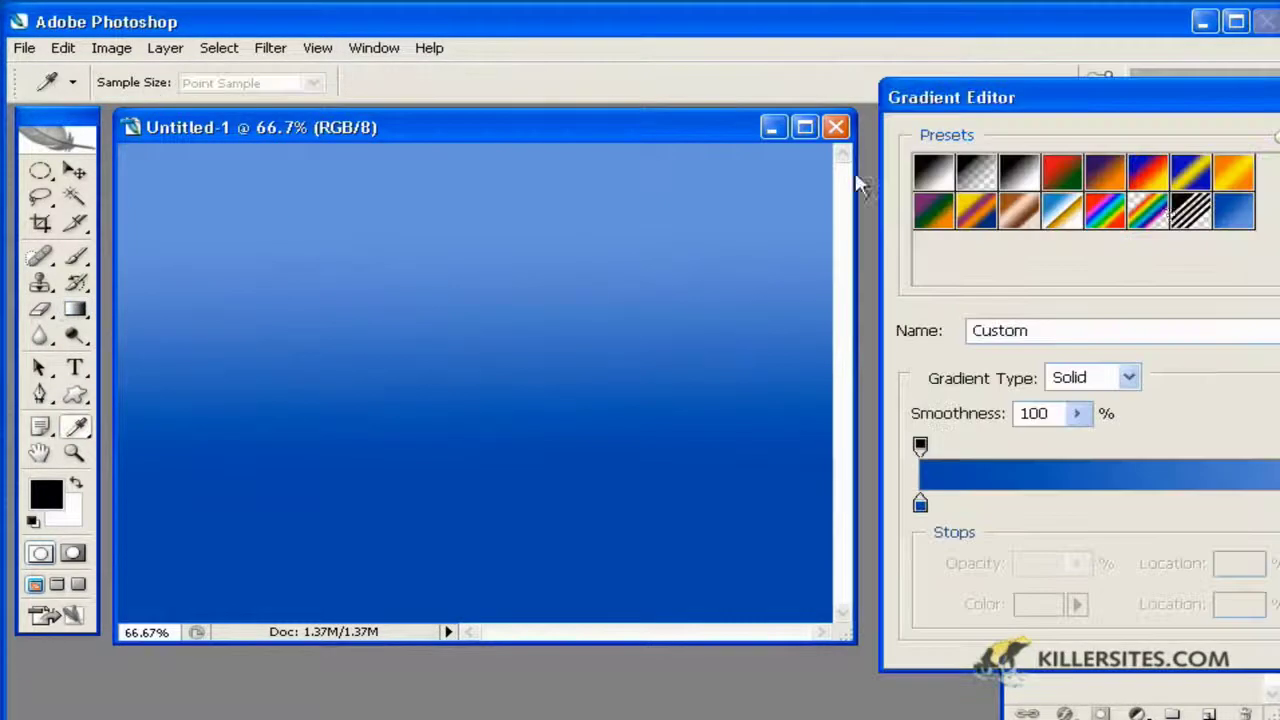
left_click(1240, 220)
key("Return")
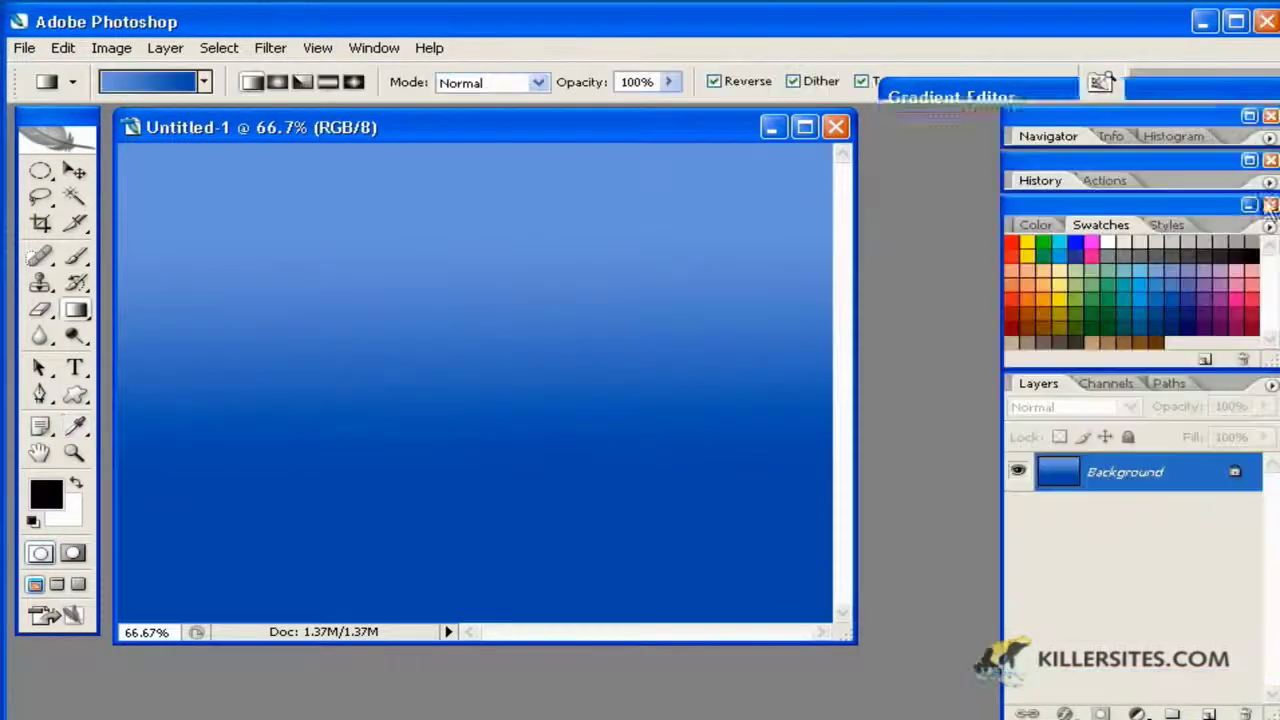